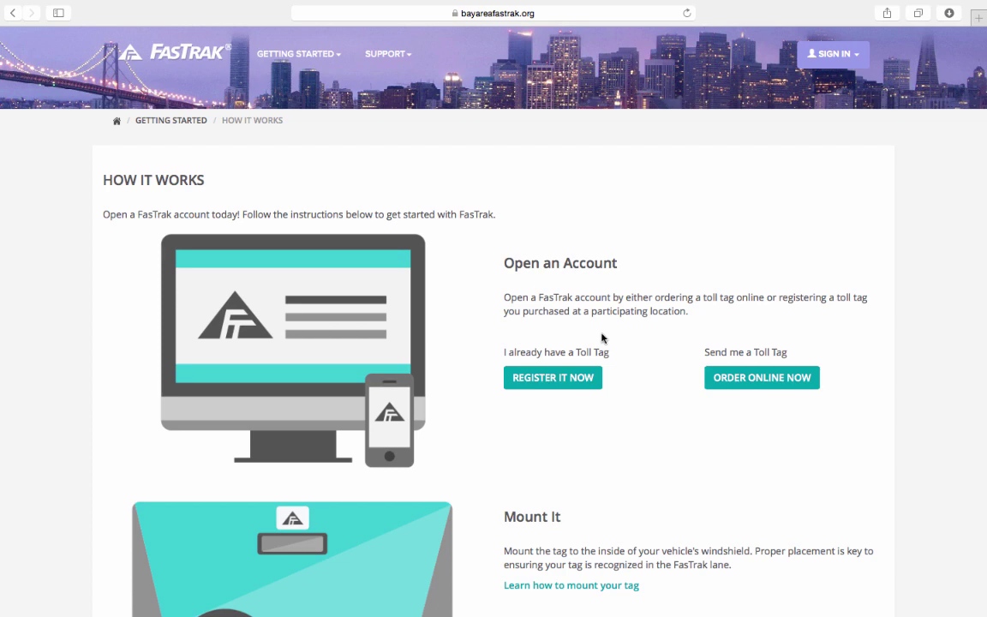
Open Register a Toll Tag and read its needs: email, credit card, vehicle info, start date
left_click(557, 381)
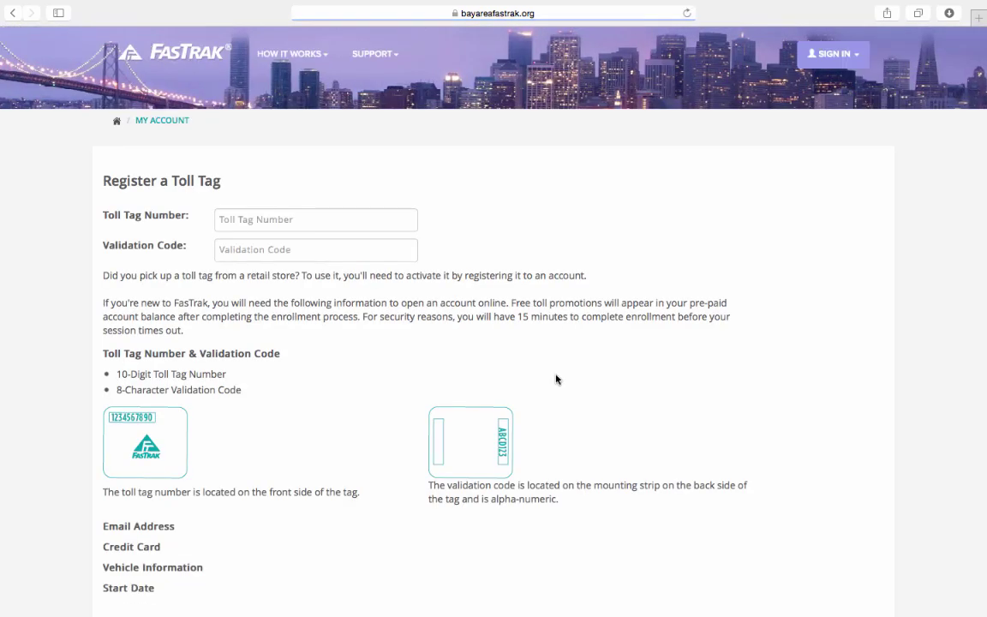
scroll(373, 369, "down", 1)
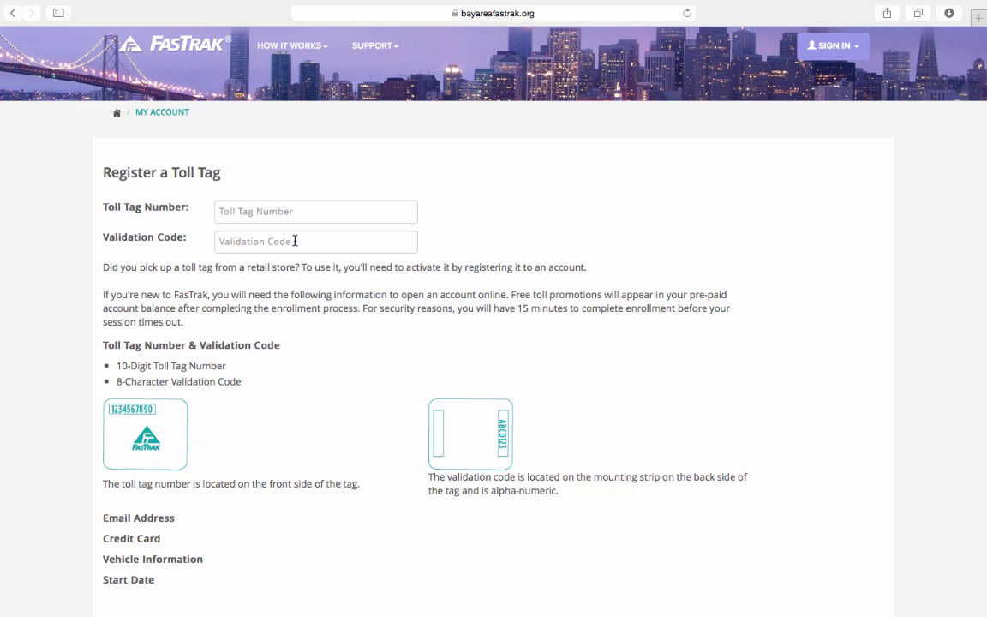
scroll(294, 241, "down", 4)
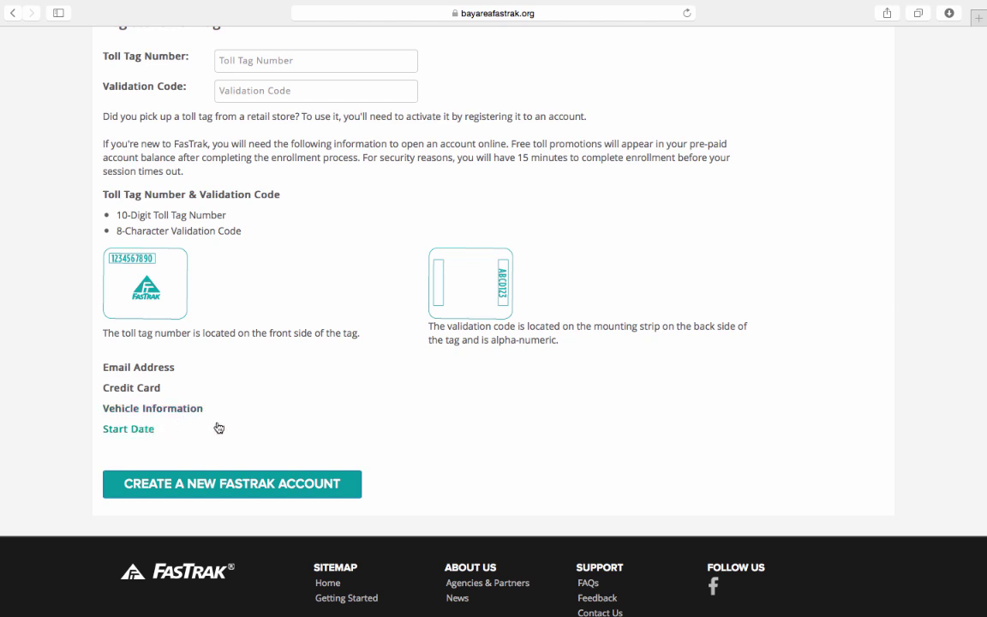
scroll(220, 428, "up", 3)
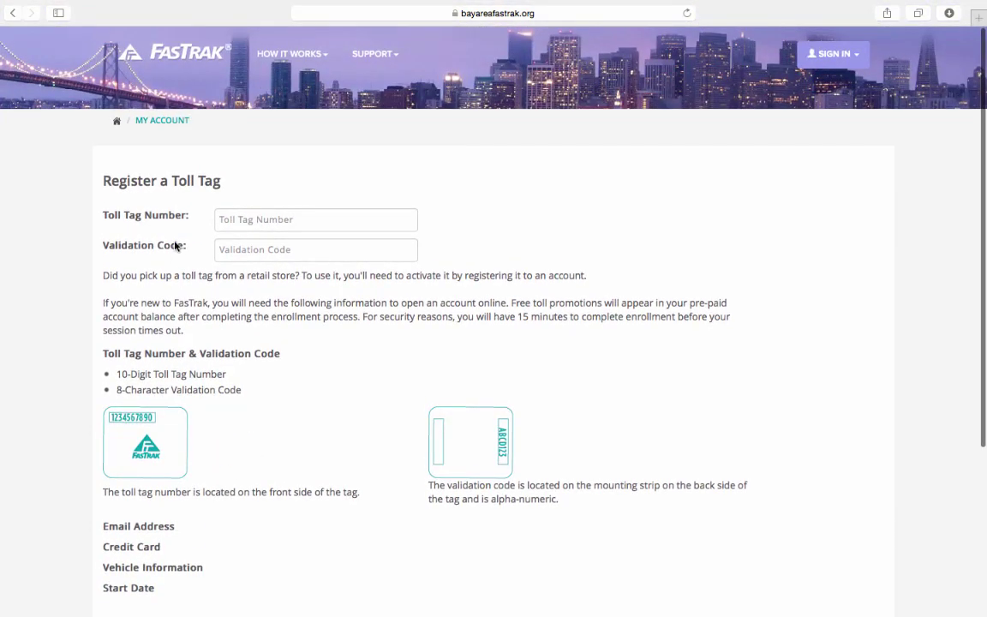
Go back, choose a mailed new toll tag, and begin sign-up at Account Details, page 1 of 3
left_click(13, 12)
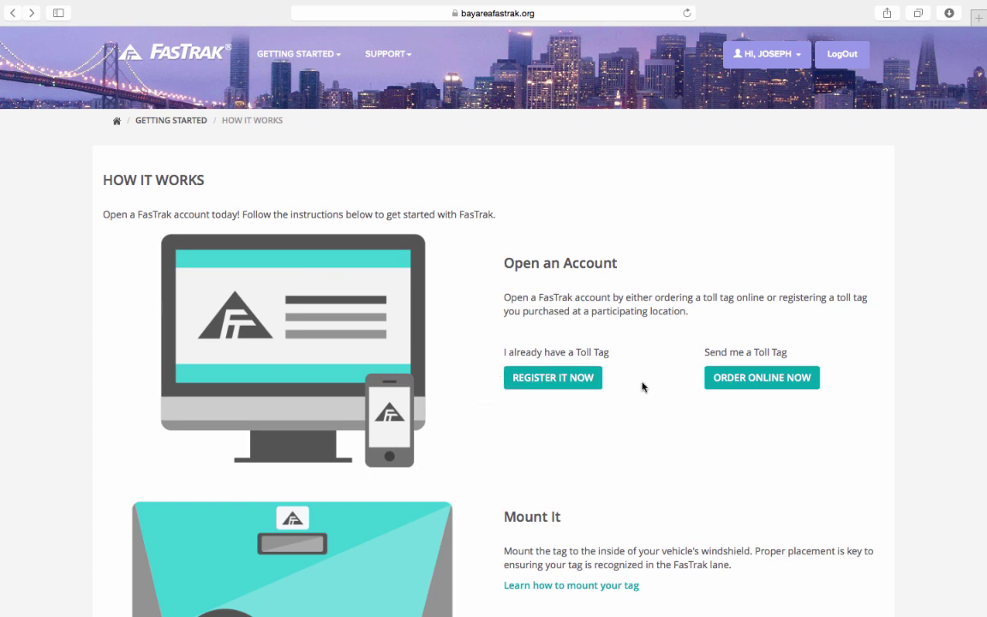
left_click(777, 382)
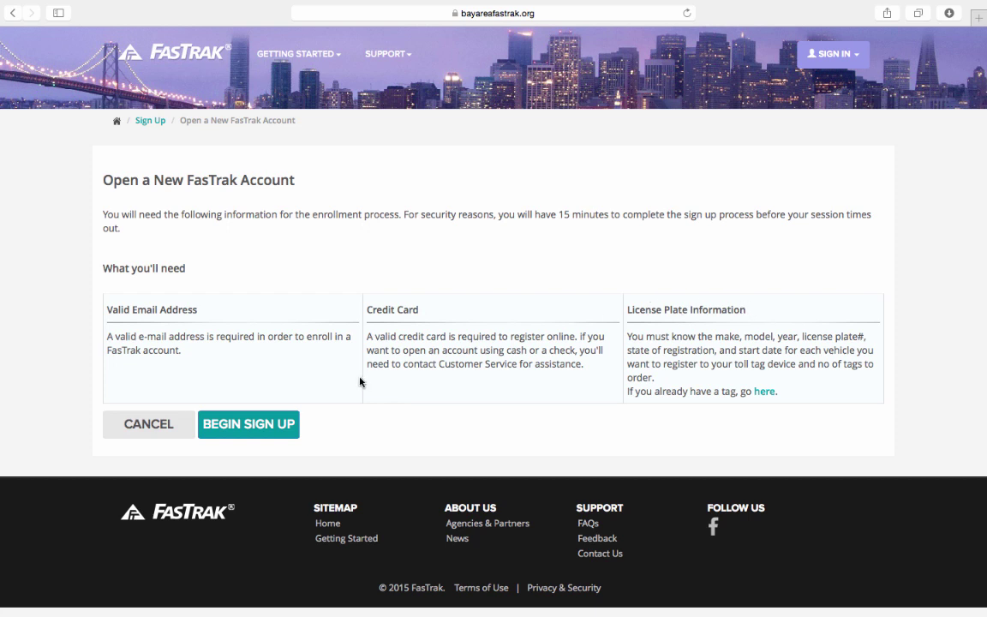
left_click(241, 428)
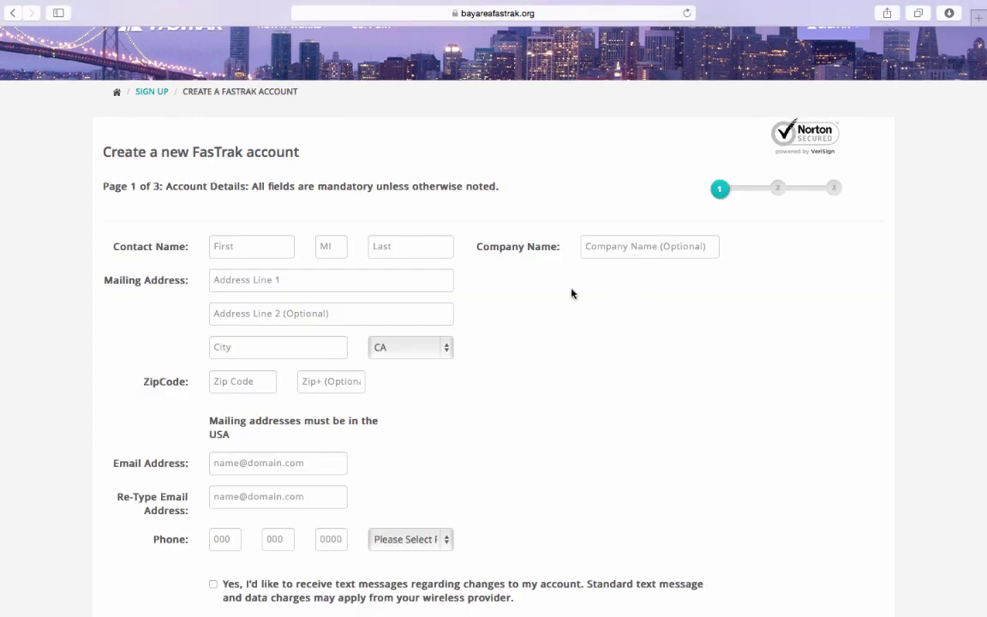
Fill in the contact's name, street address, city and ZIP code
left_click(221, 247)
scroll(221, 247, "down", 5)
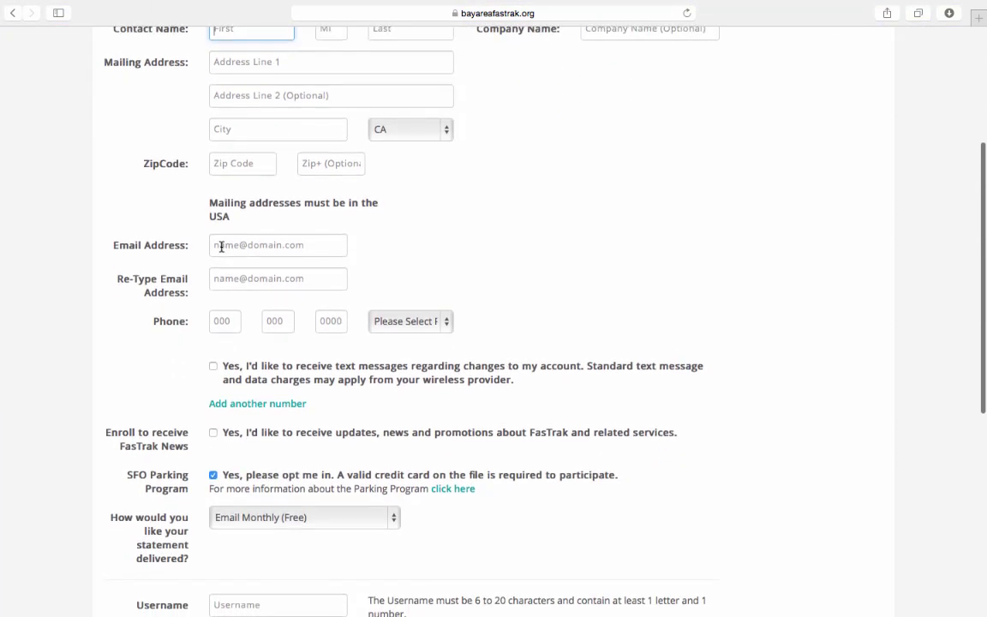
scroll(220, 247, "up", 2)
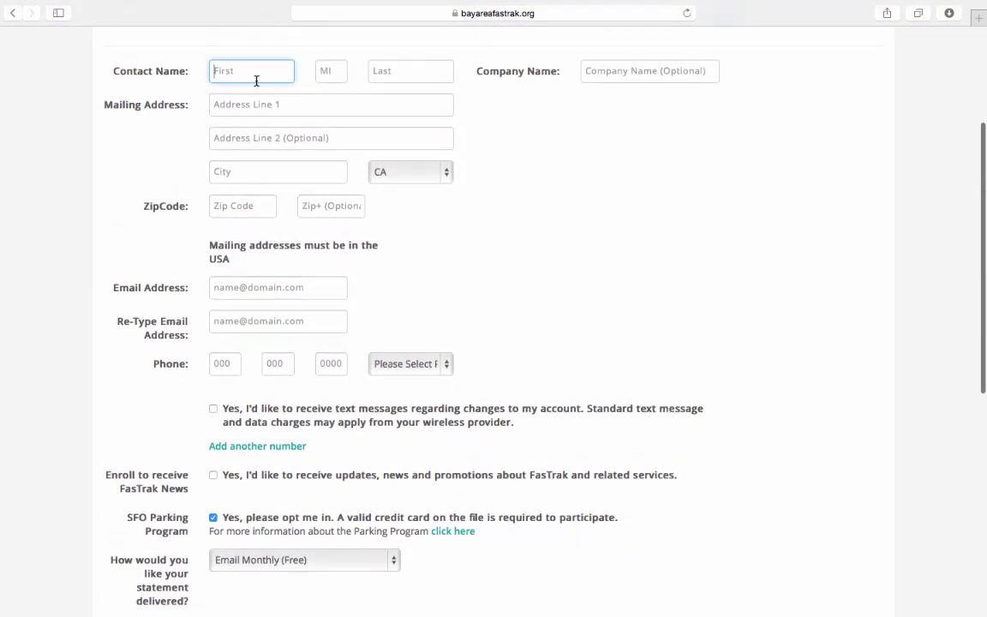
left_click(256, 81)
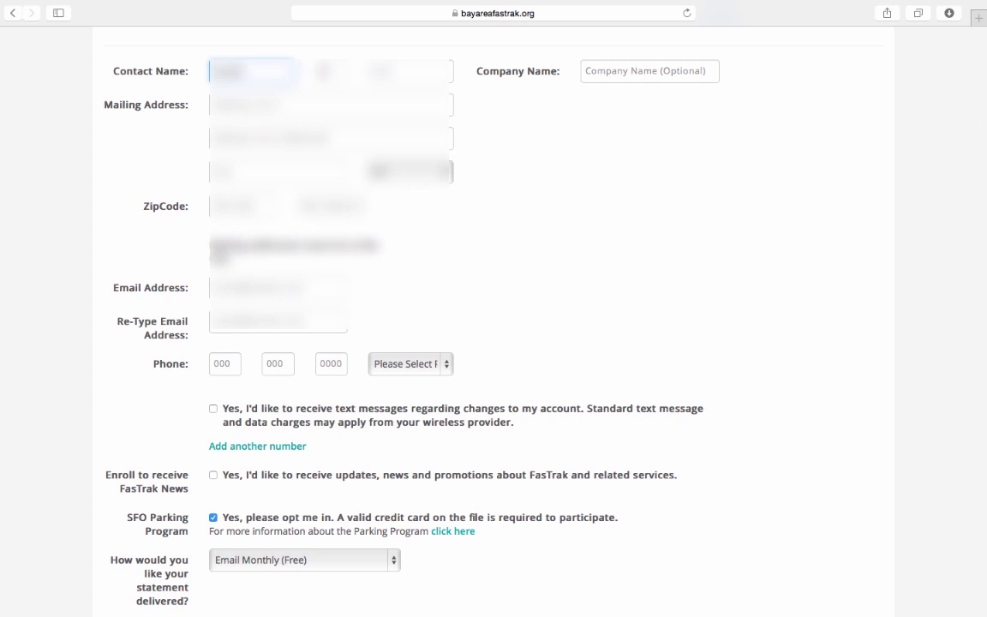
type("unreadable")
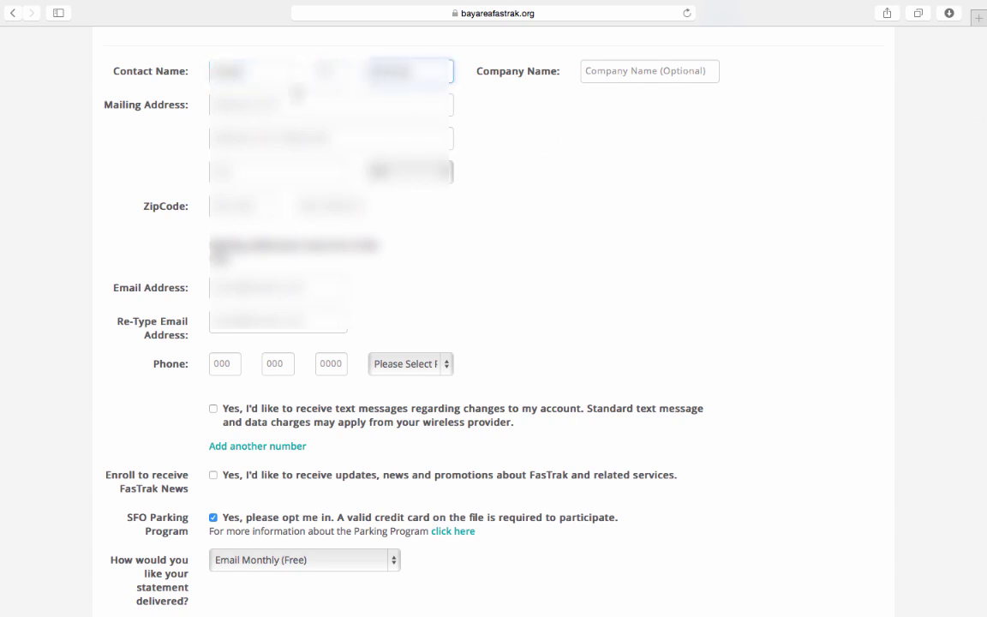
left_click(250, 106)
type("12")
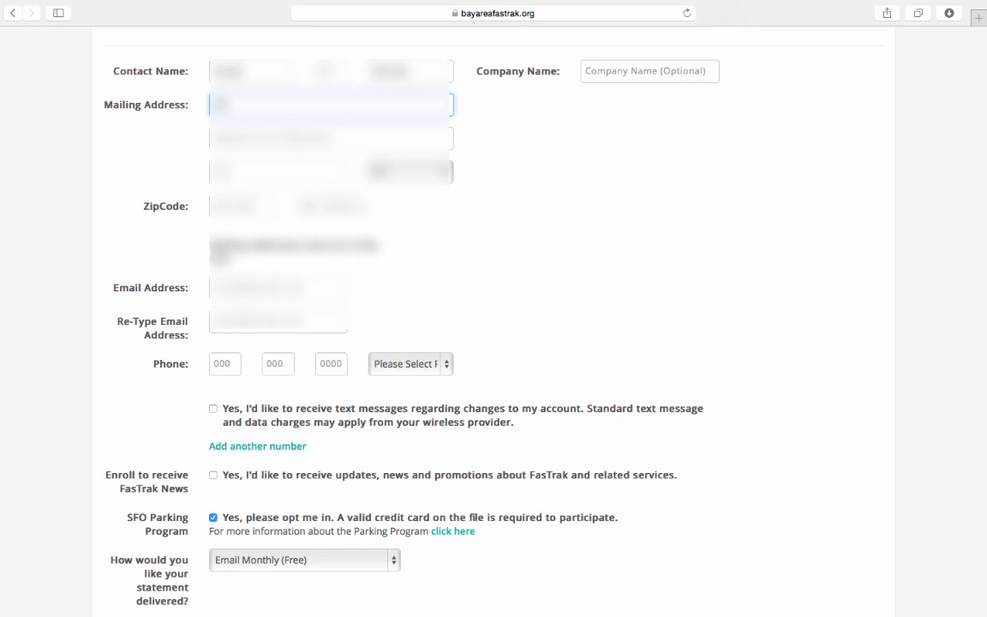
type("3 Main St")
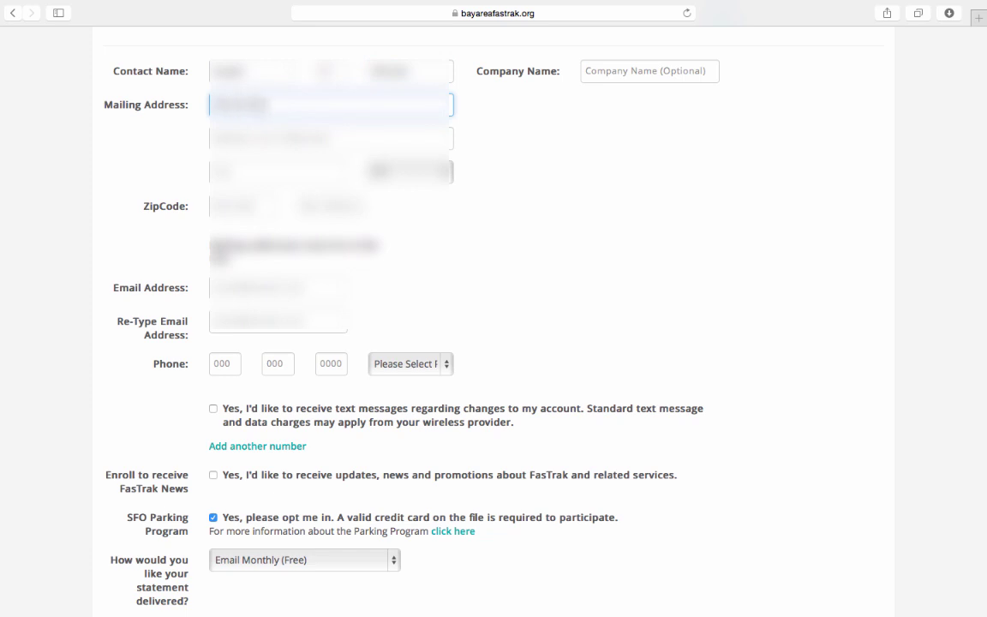
left_click(248, 138)
left_click(257, 172)
type("San")
key("Tab")
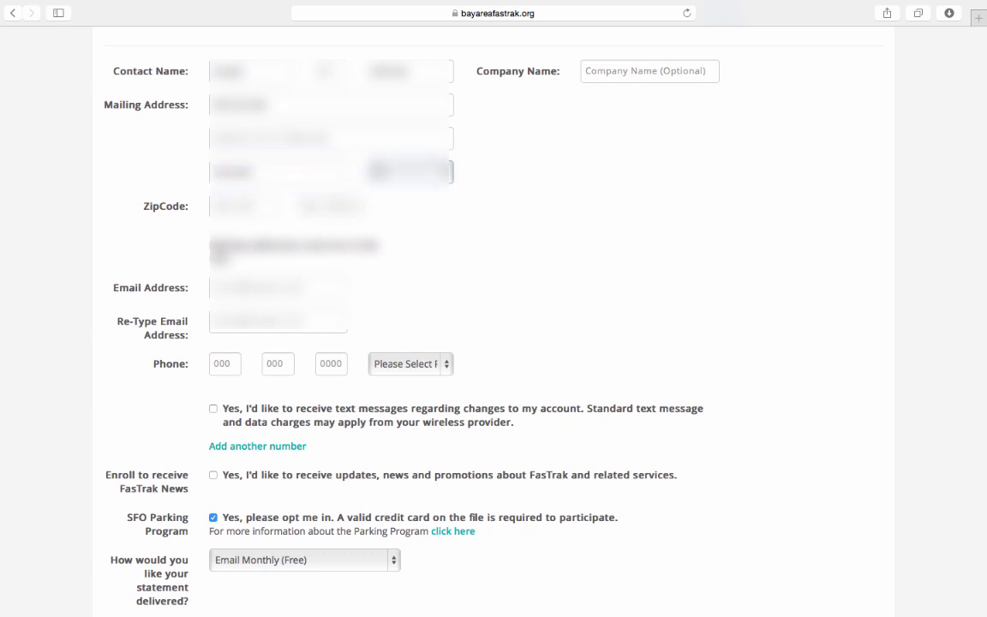
key("Tab")
type("94105")
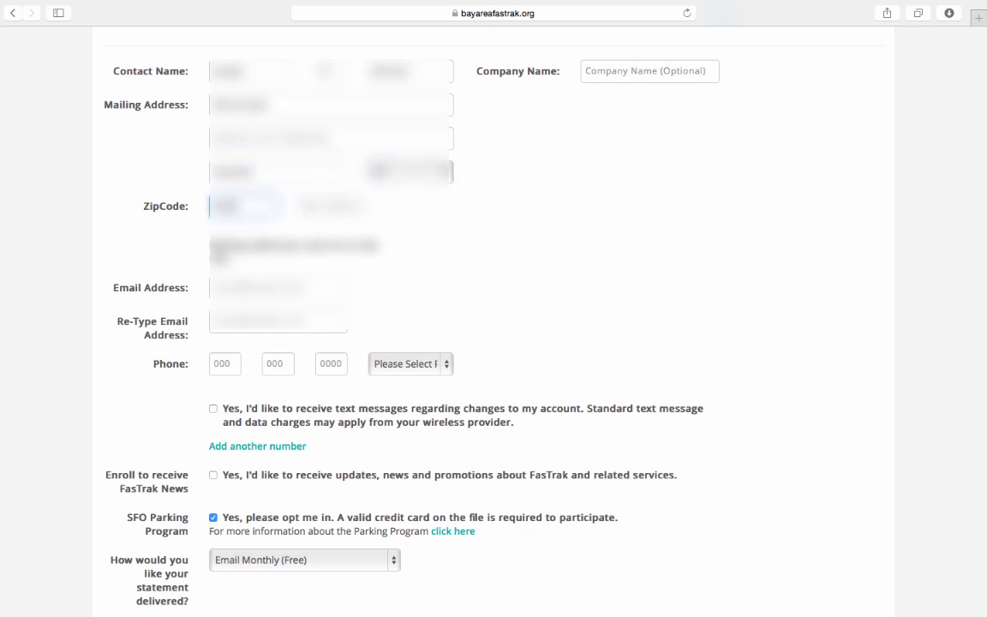
left_click(373, 208)
Enter the contact's email address twice and type the phone number
left_click(239, 287)
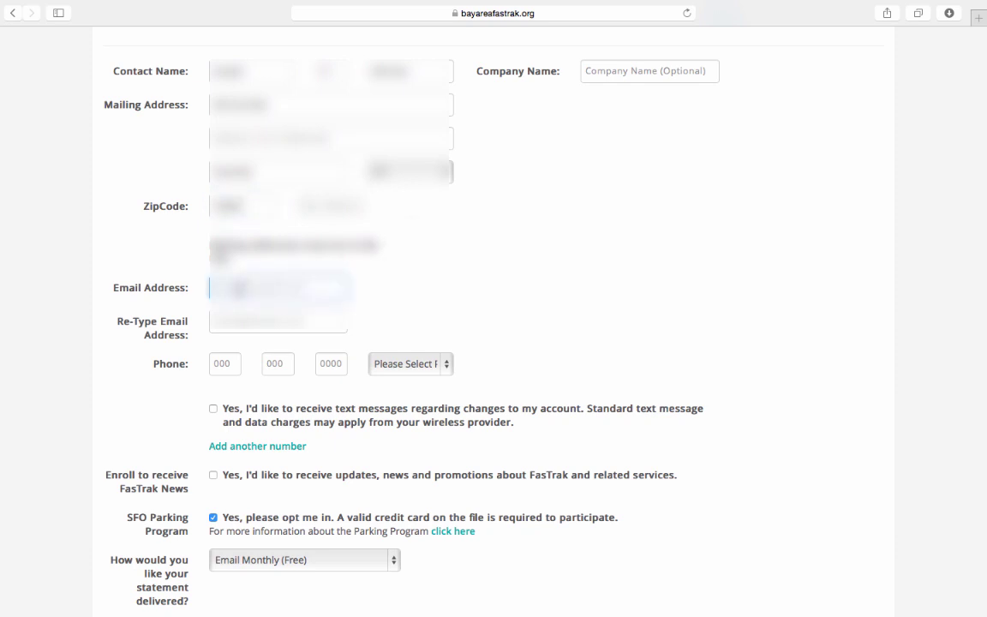
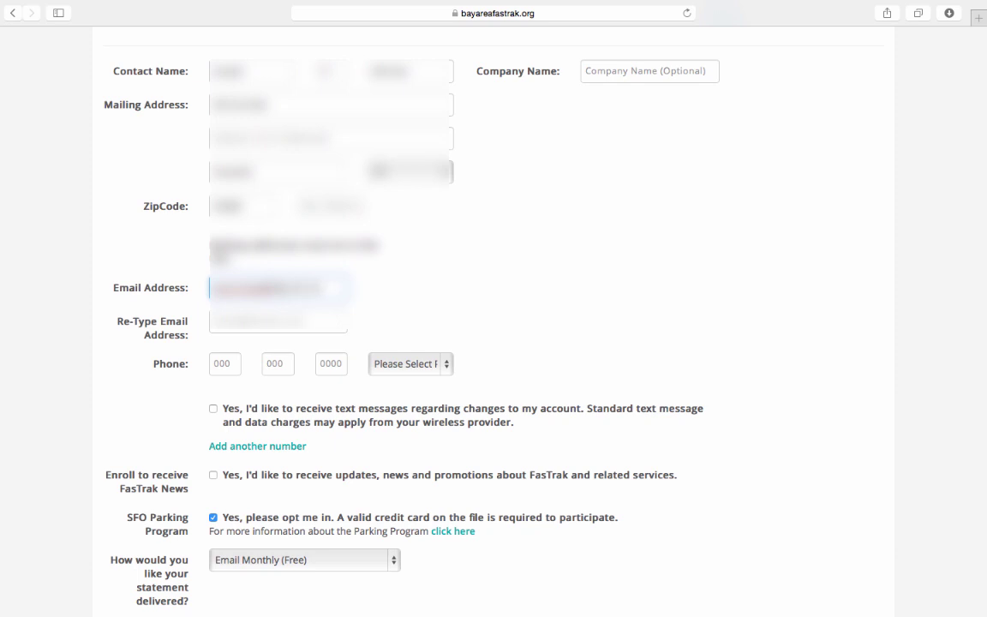
left_click(277, 320)
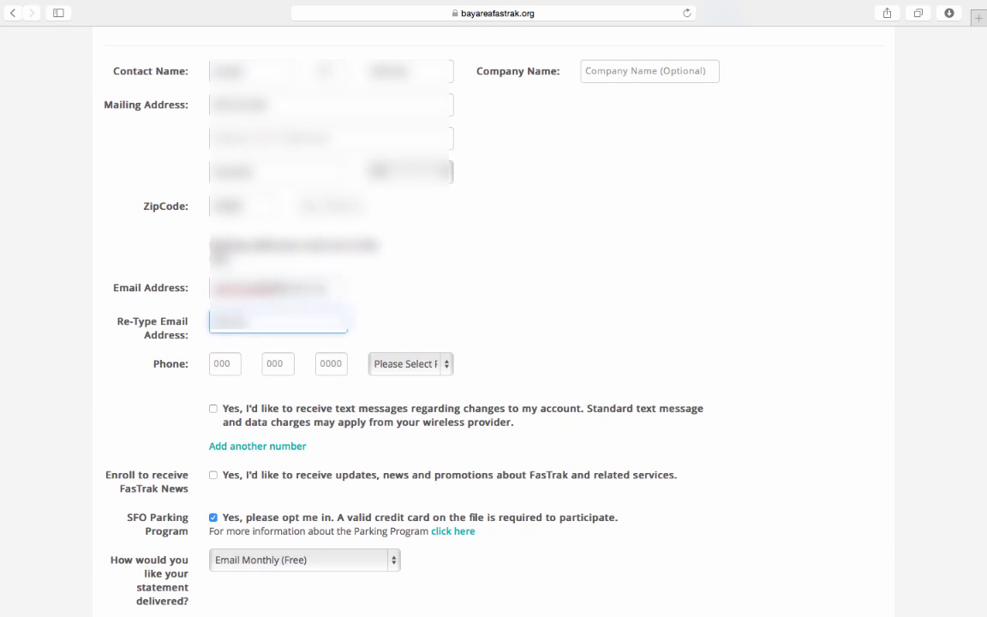
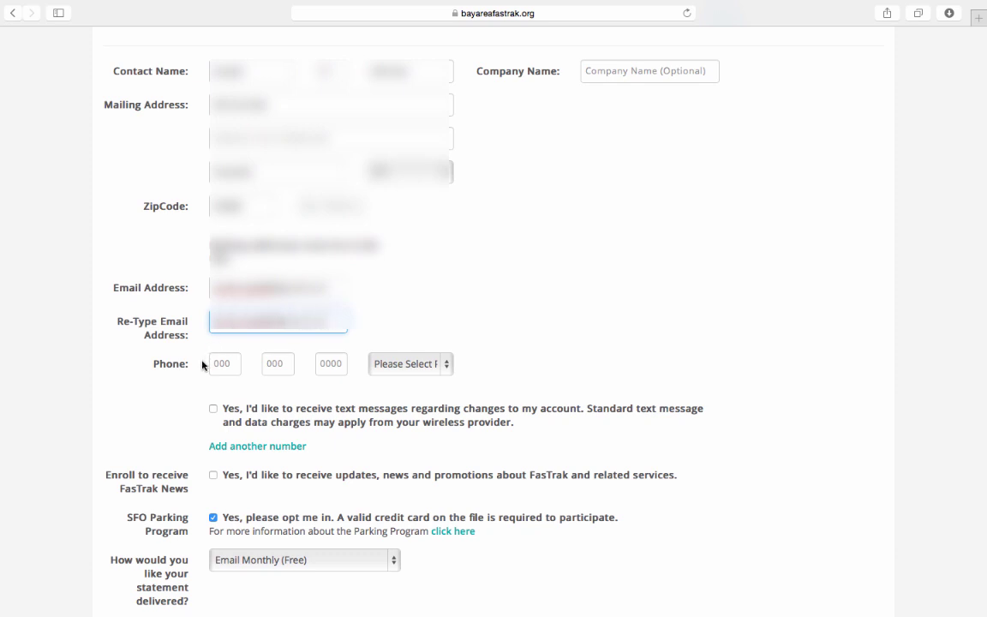
left_click(227, 363)
type("415")
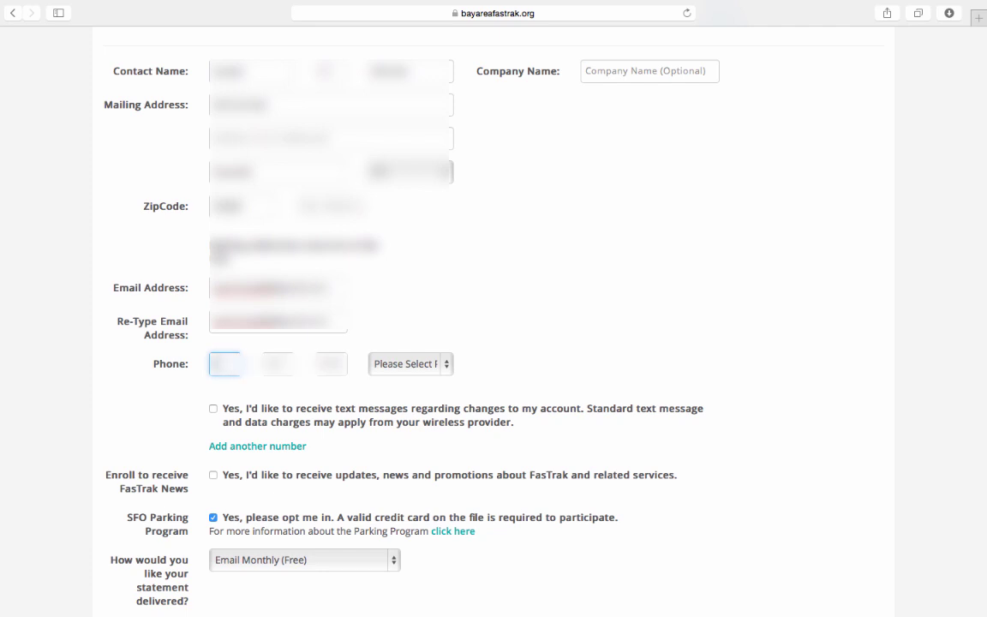
type("555")
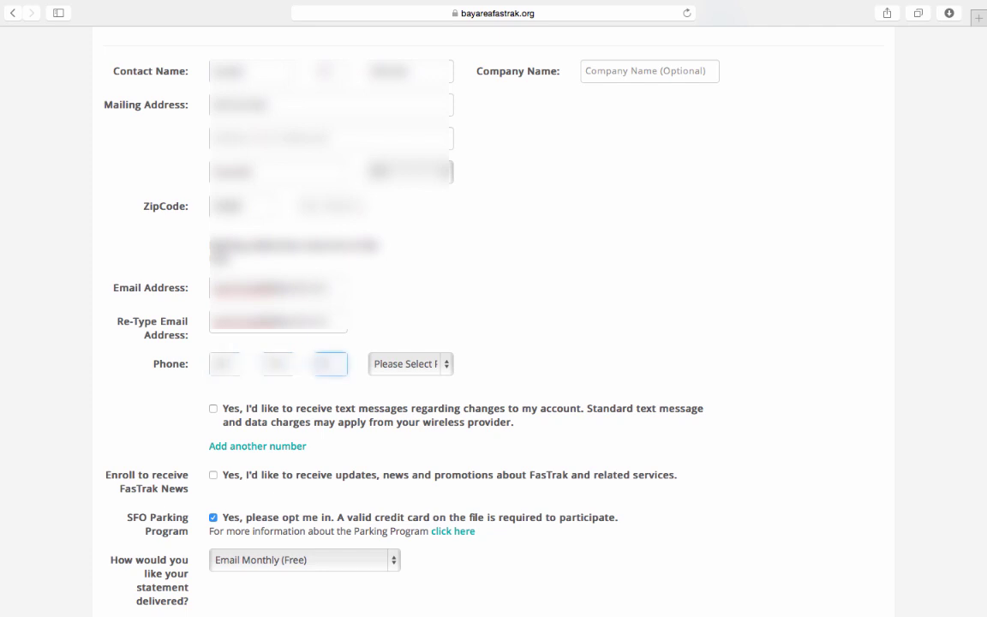
Set the phone number's type to Day Phone
left_click(417, 365)
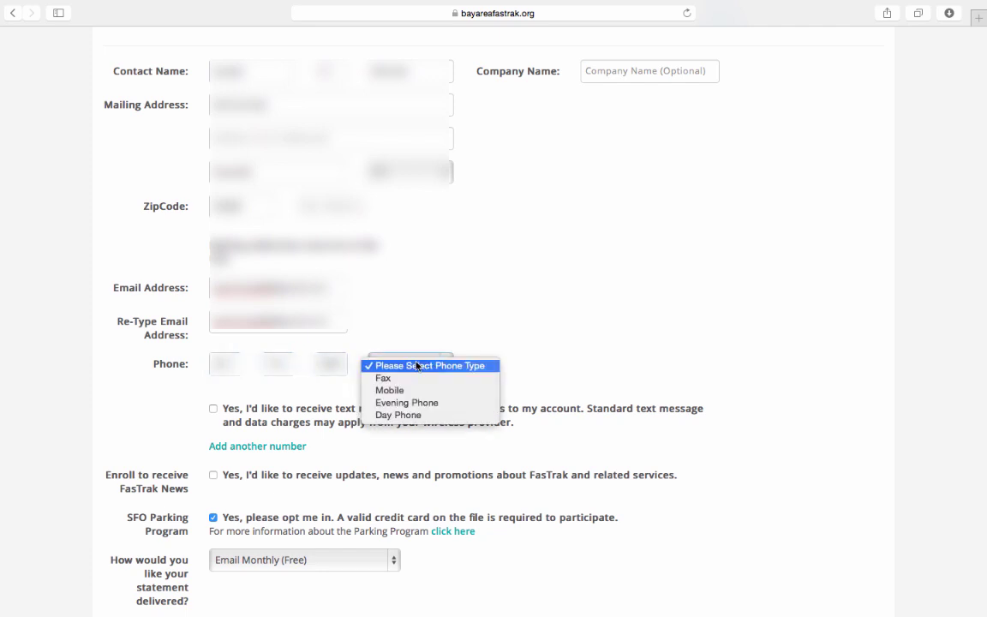
left_click(418, 416)
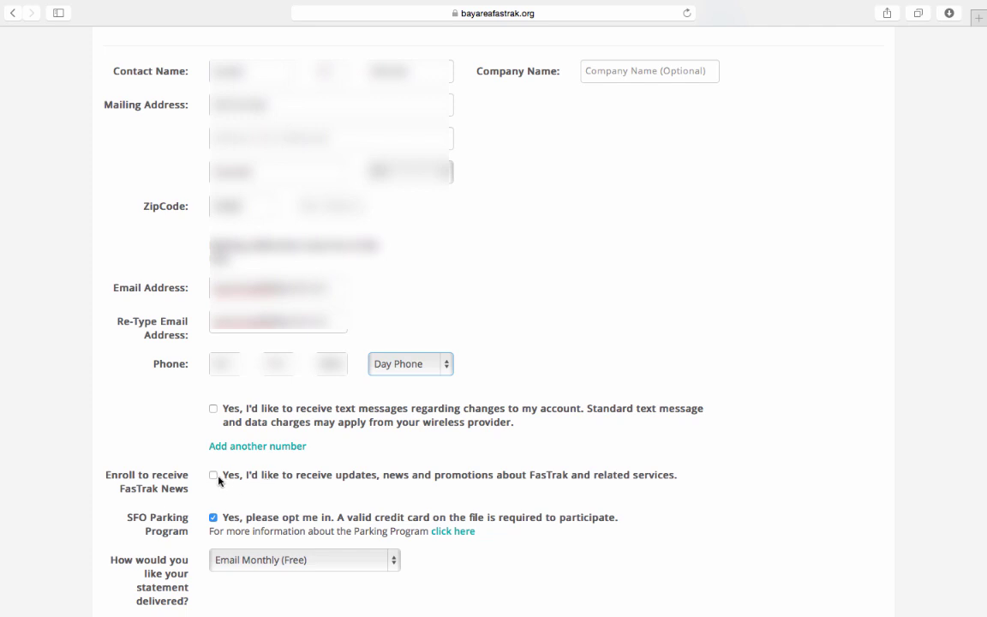
scroll(245, 489, "down", 1)
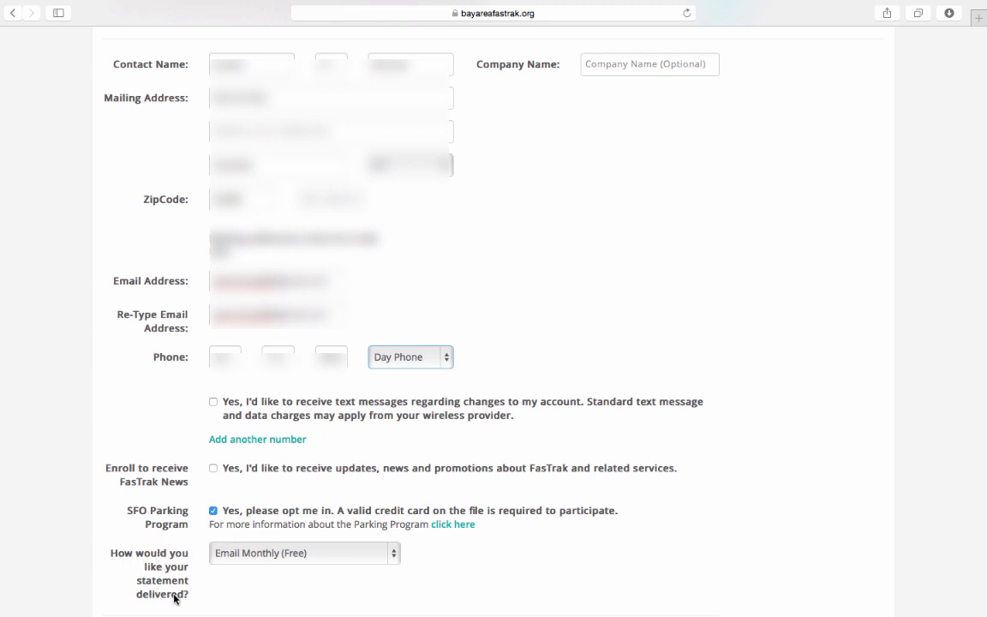
Keep statement delivery as Email Monthly (Free) and bring the Username fields into view
left_click(321, 553)
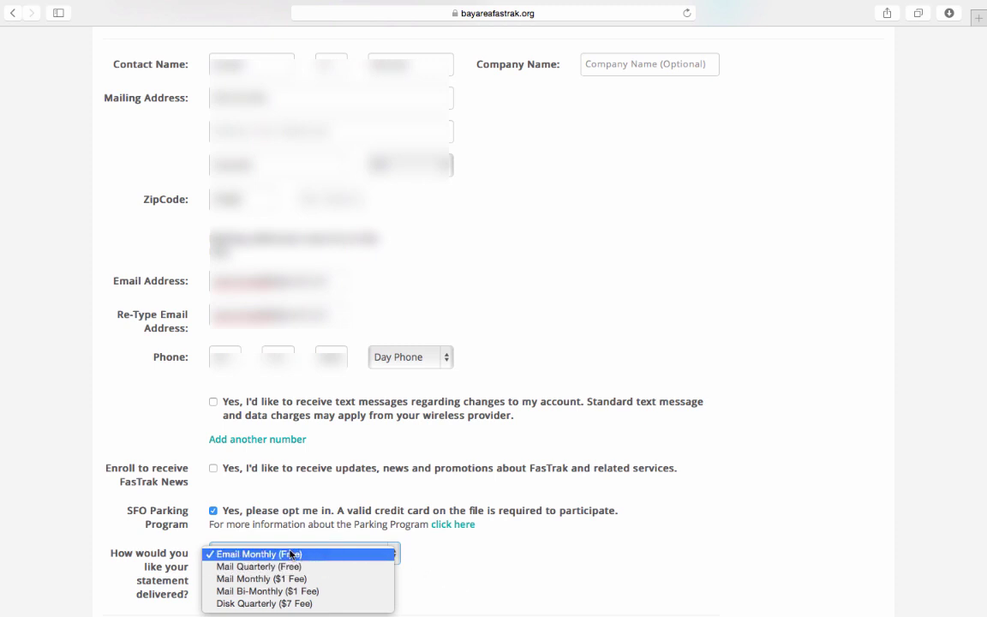
left_click(489, 571)
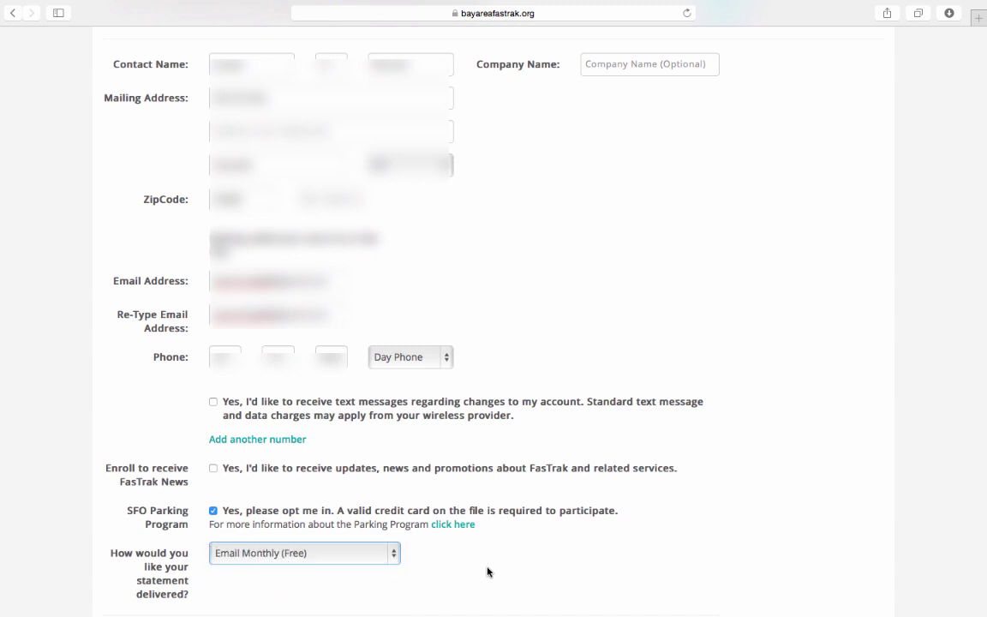
scroll(676, 313, "down", 5)
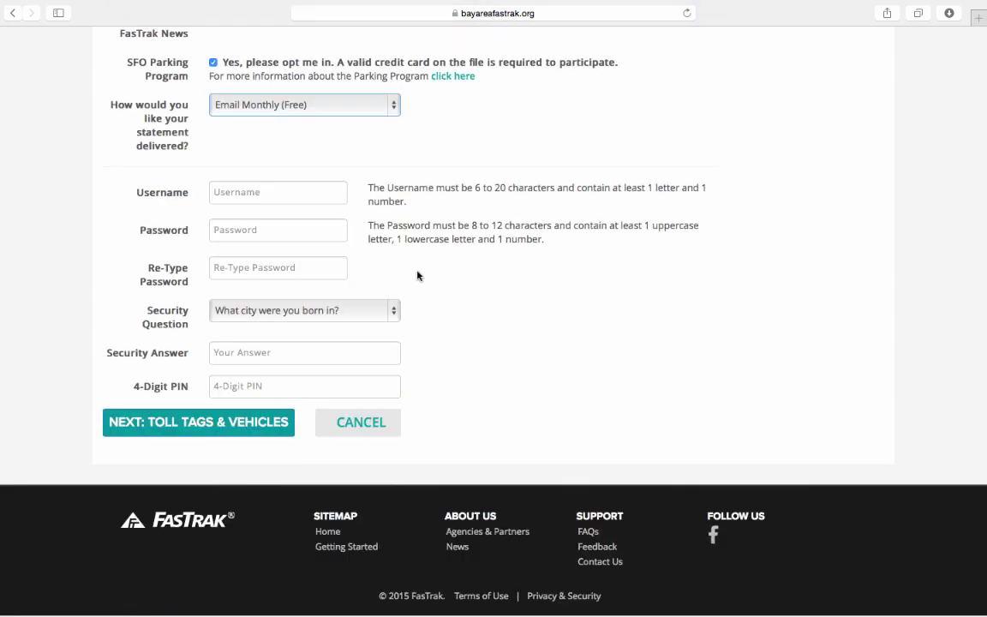
Enter the account username, then the password and its retyped confirmation
left_click(237, 193)
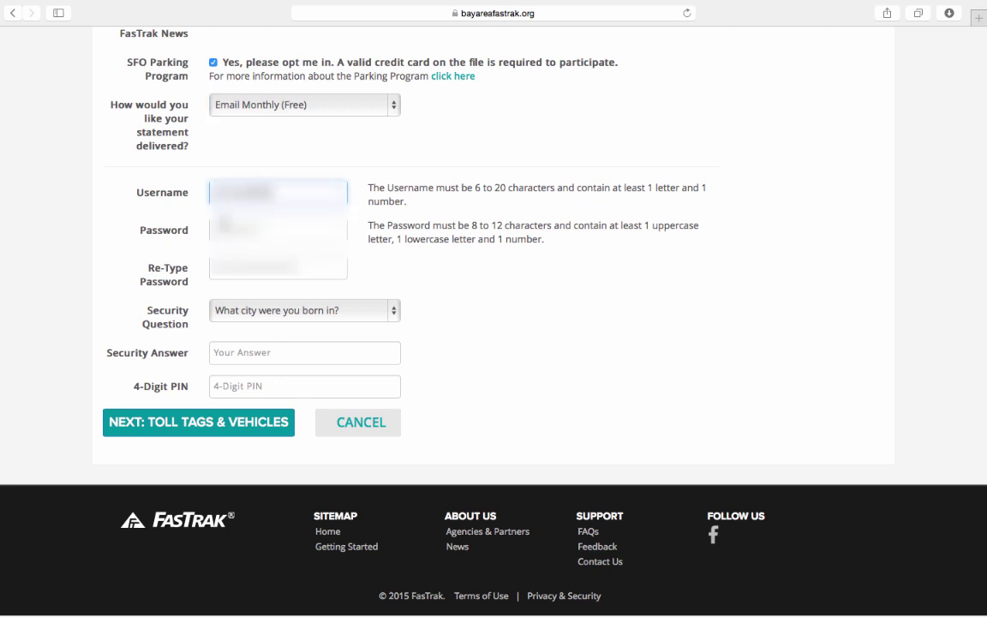
key("Tab")
key("BackSpace")
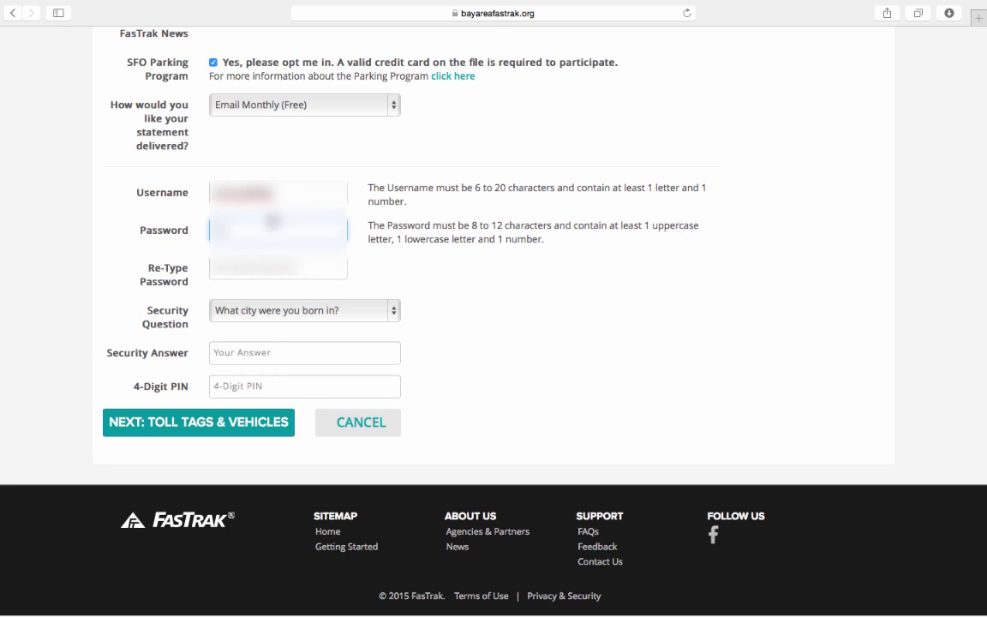
type("a")
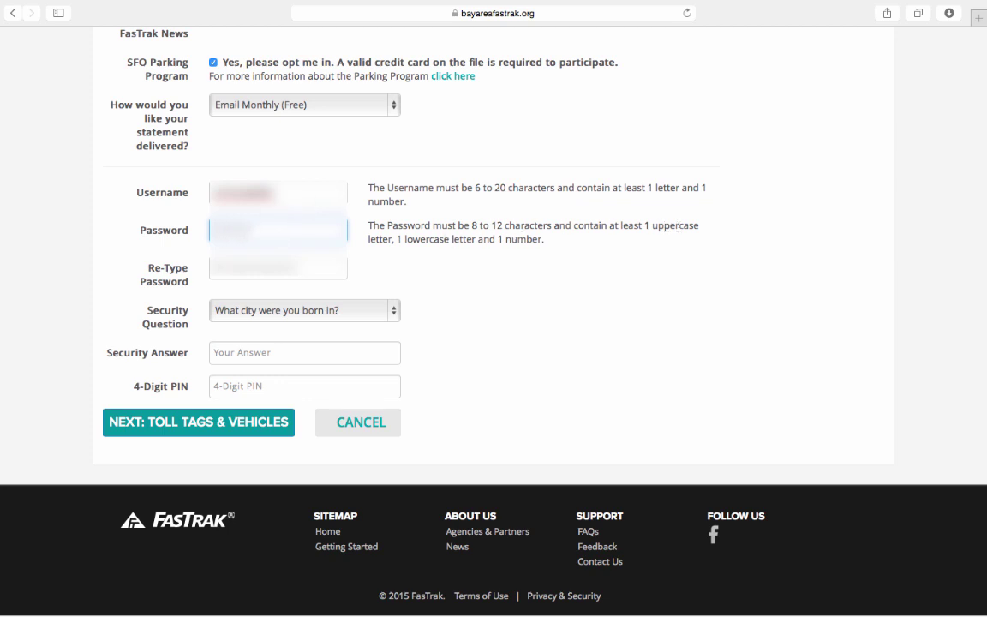
key("Tab")
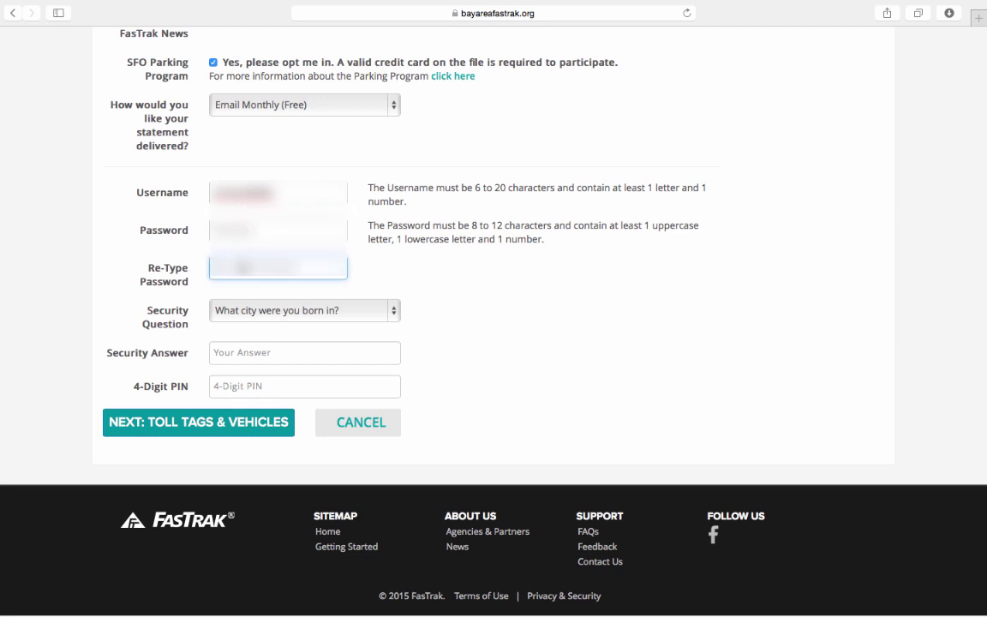
type("a")
Keep the birth-city security question, give its answer and set a 4-digit PIN
left_click(249, 315)
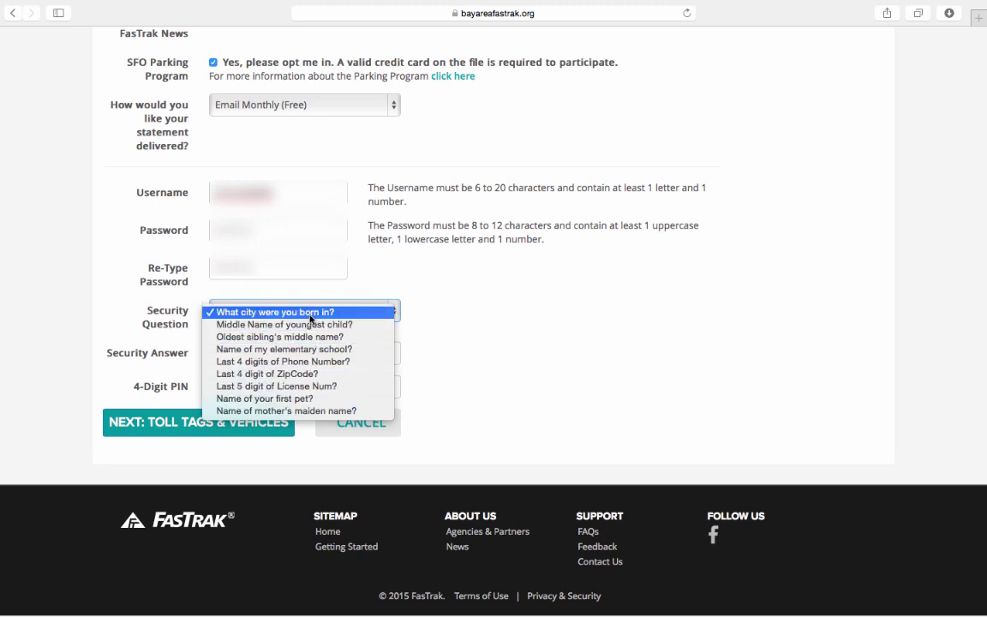
left_click(310, 315)
left_click(260, 351)
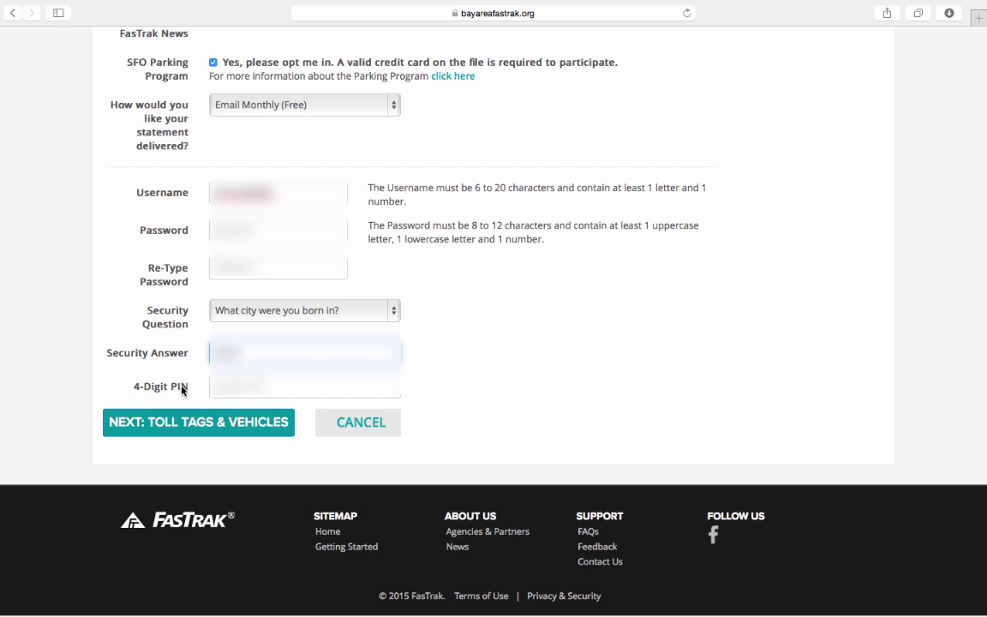
left_click(232, 388)
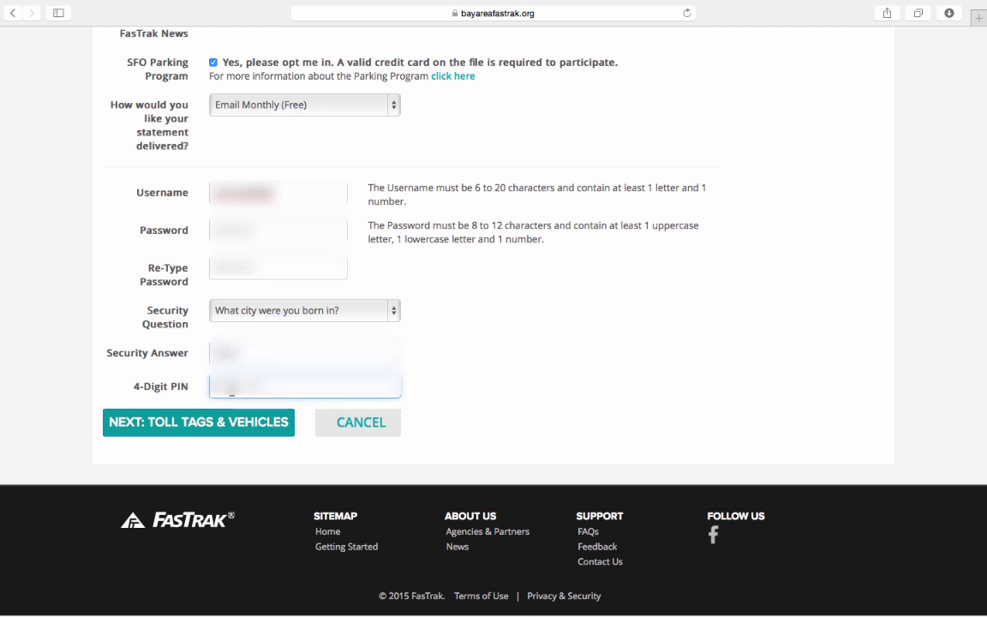
type("1234")
Submit the account details to reach Toll Tags & Payment, page 2 of 3
left_click(233, 428)
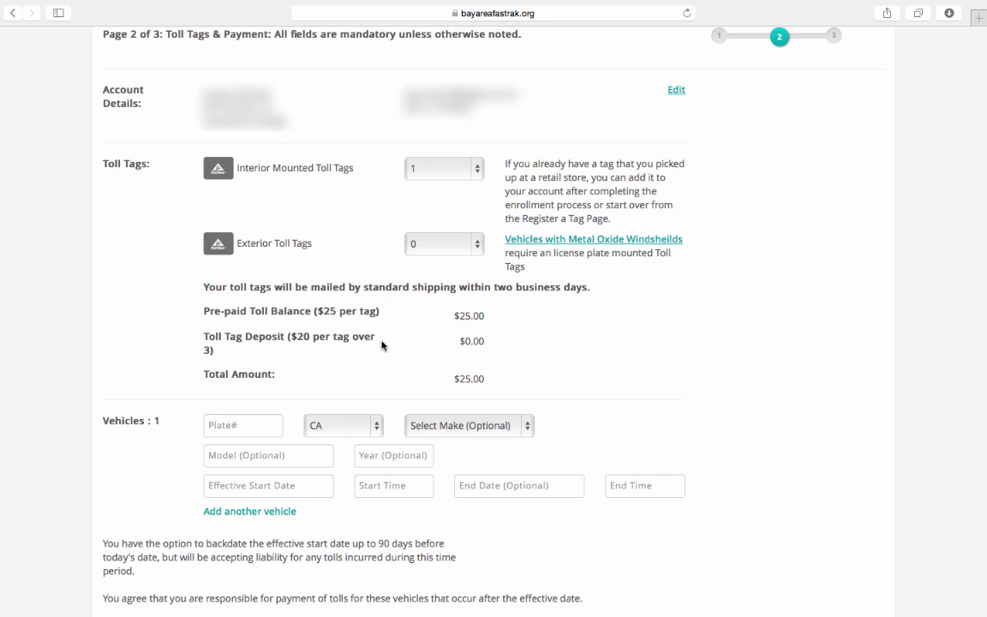
left_click(444, 168)
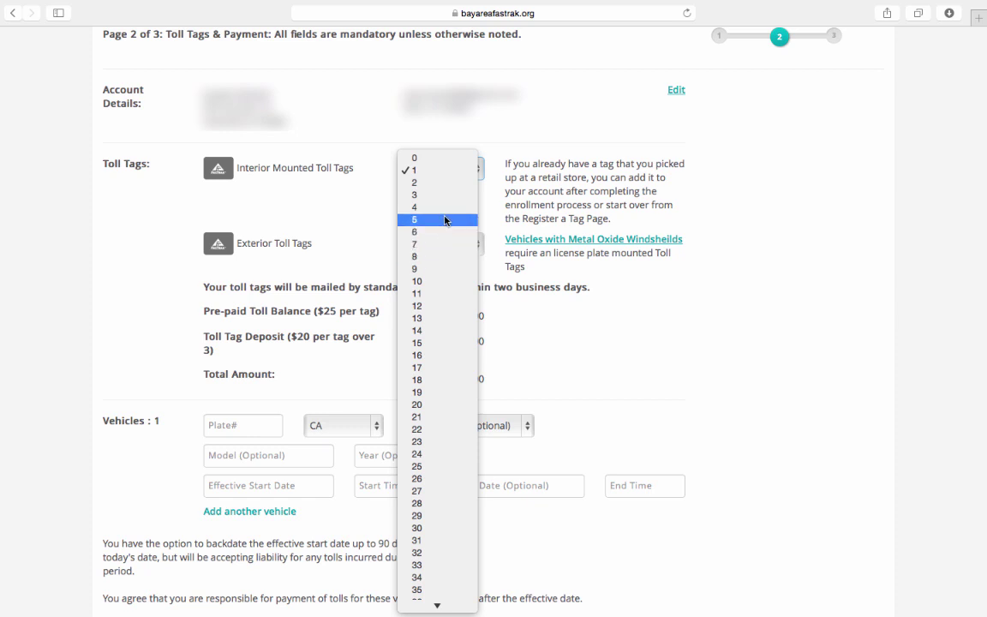
left_click(372, 220)
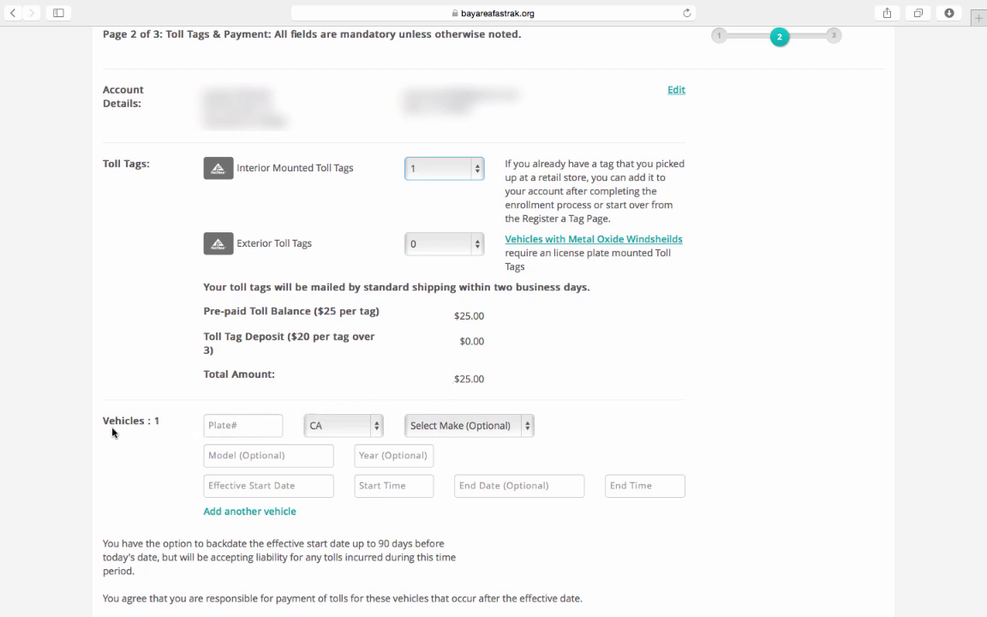
Enter the first vehicle's licence plate and choose TOYOTA as its make
left_click(237, 425)
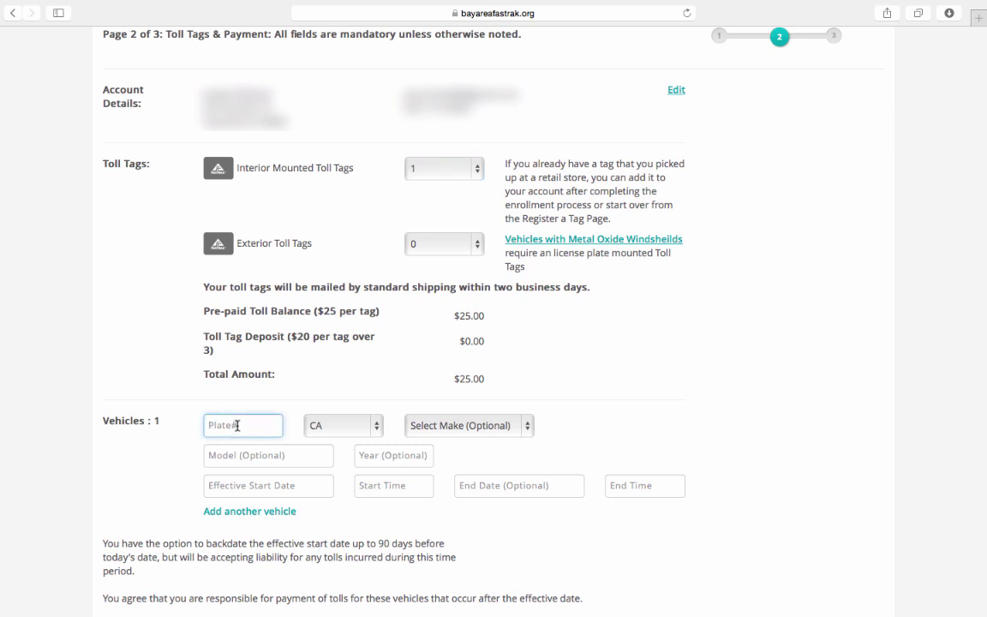
type("7ABC1231234")
left_click(461, 433)
scroll(462, 491, "down", 10)
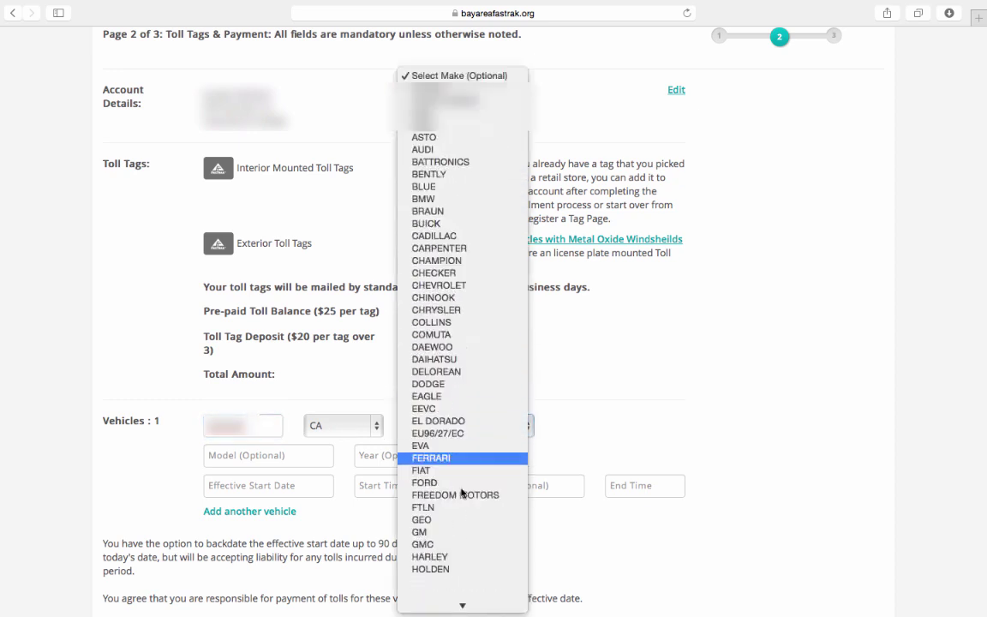
scroll(461, 493, "down", 10)
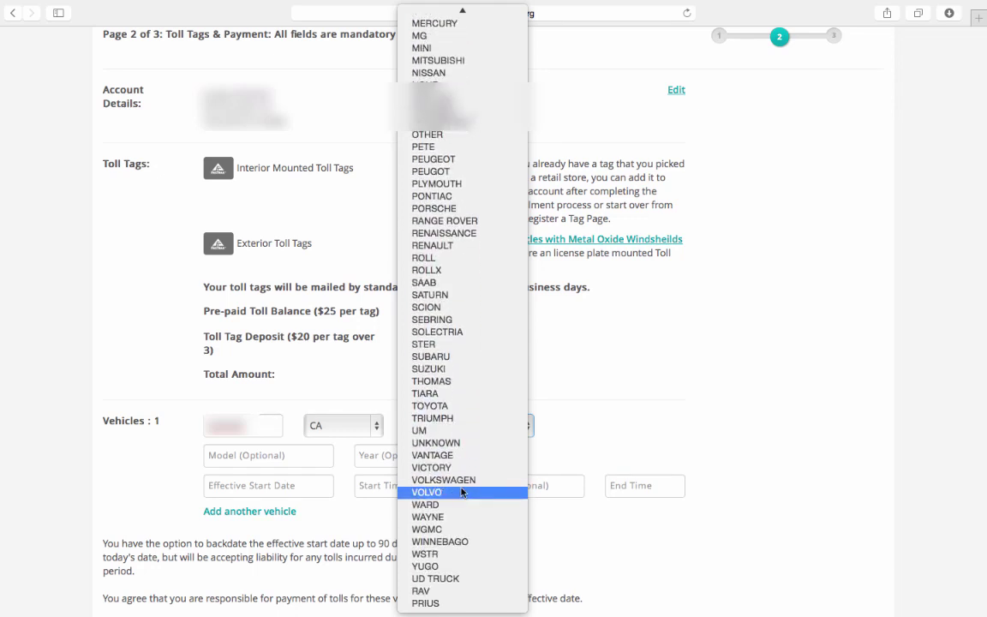
left_click(464, 406)
Set the vehicle model to Prius and the year to 2013
left_click(228, 459)
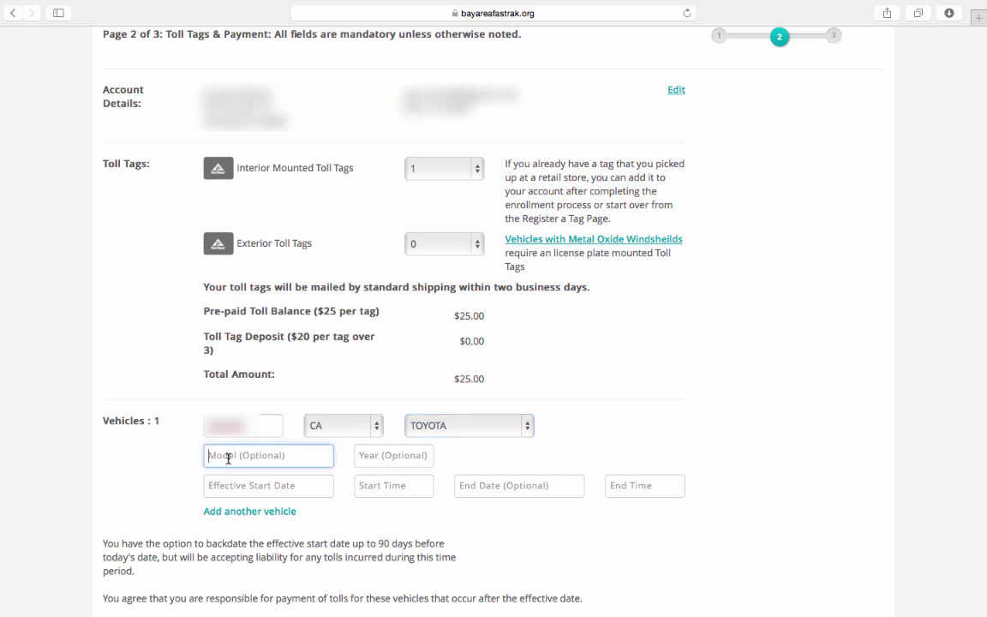
type("Prius")
left_click(370, 458)
type("2013")
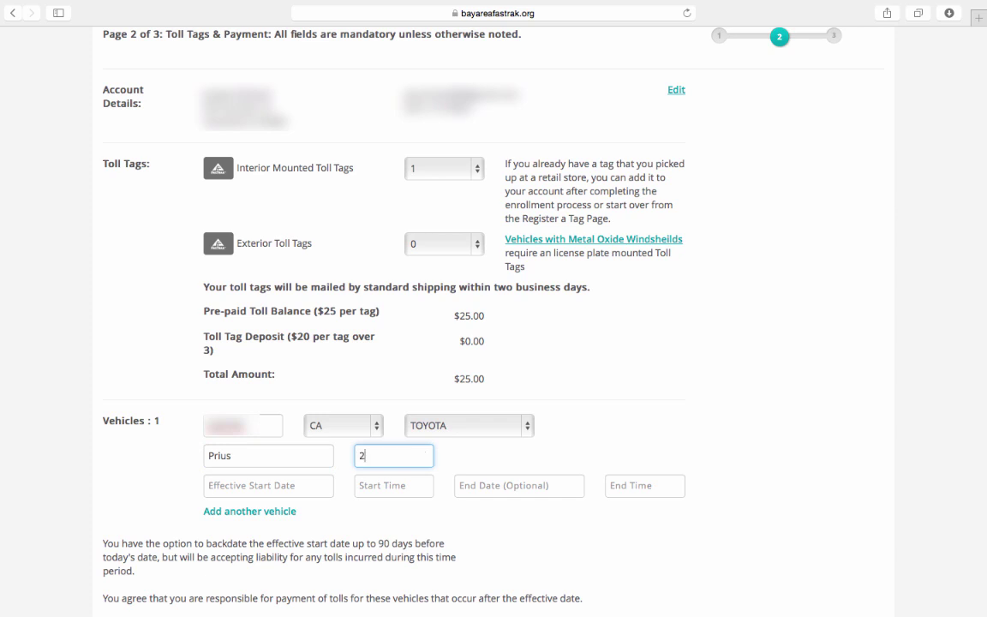
left_click(233, 487)
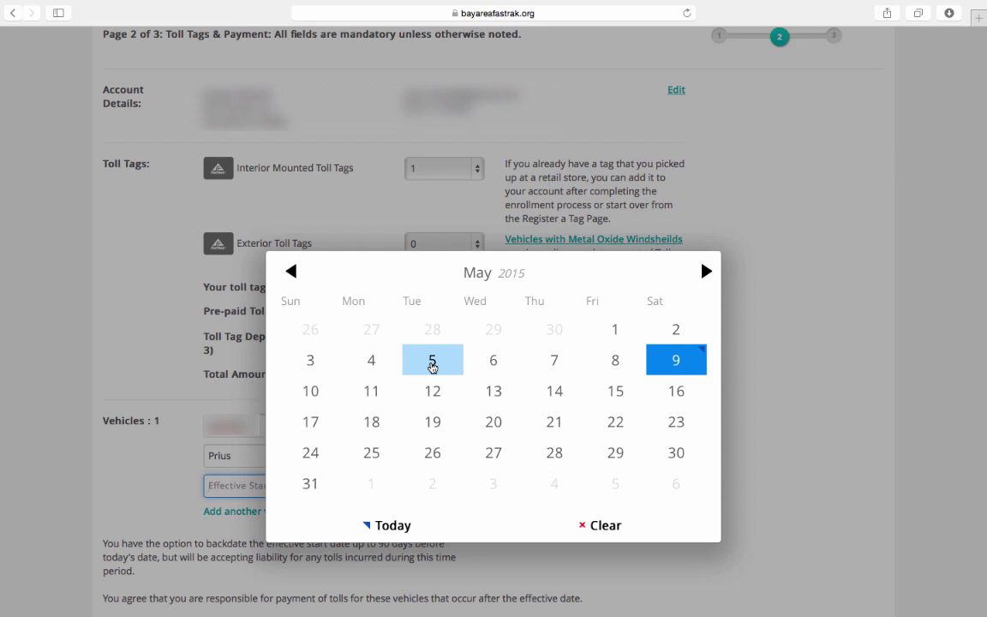
Start the Prius on 05/05/2015 at 10:00 AM and add a second vehicle entry
left_click(432, 364)
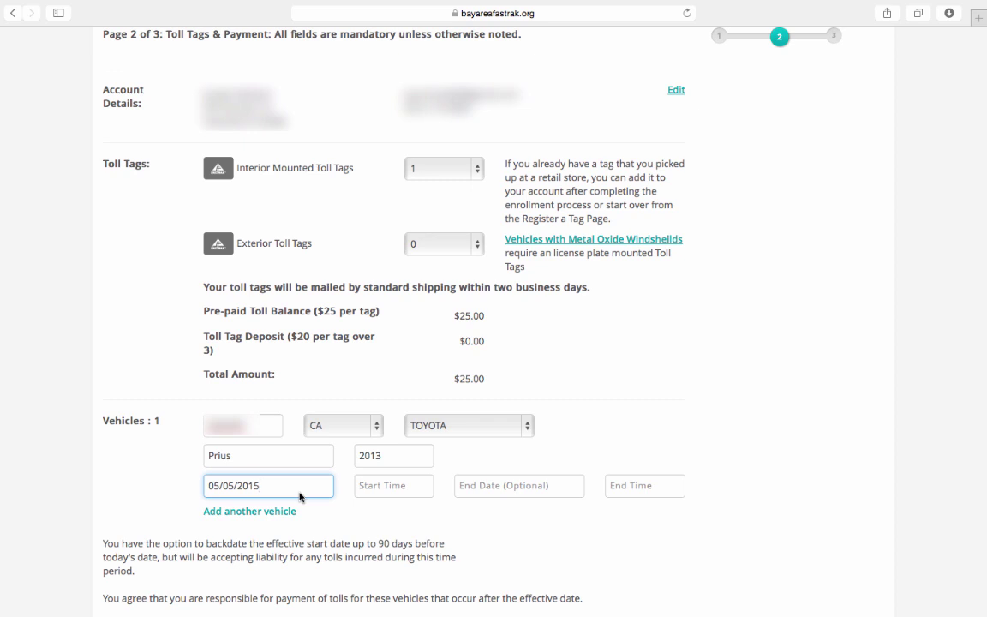
left_click(371, 487)
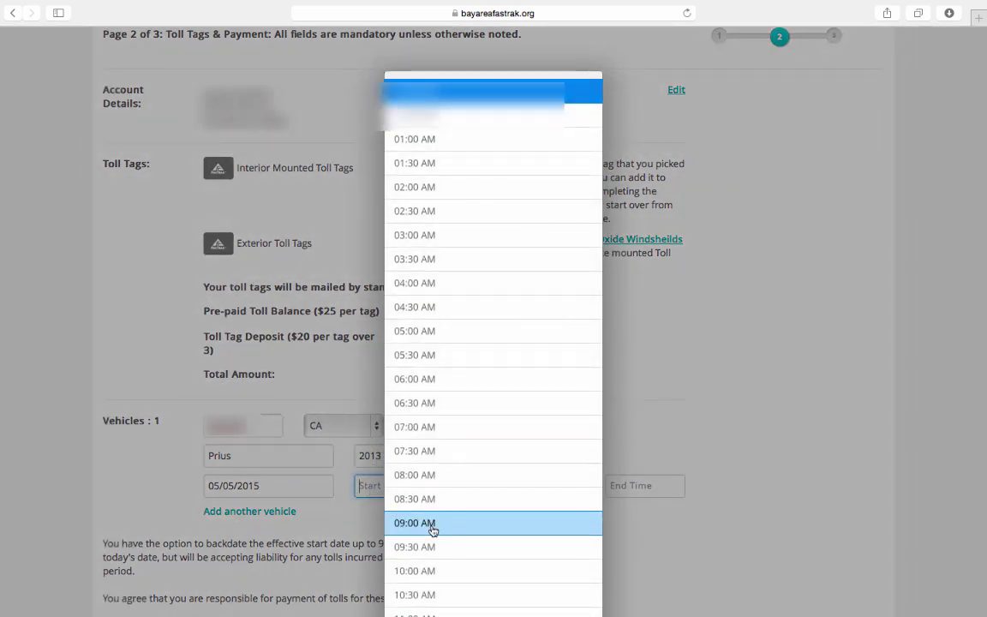
left_click(418, 572)
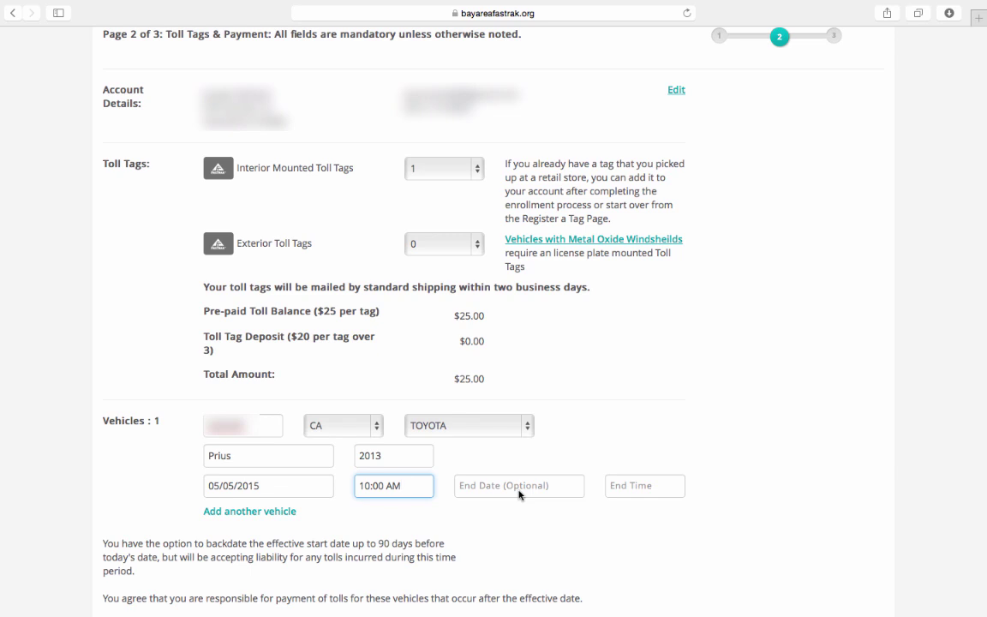
left_click(276, 513)
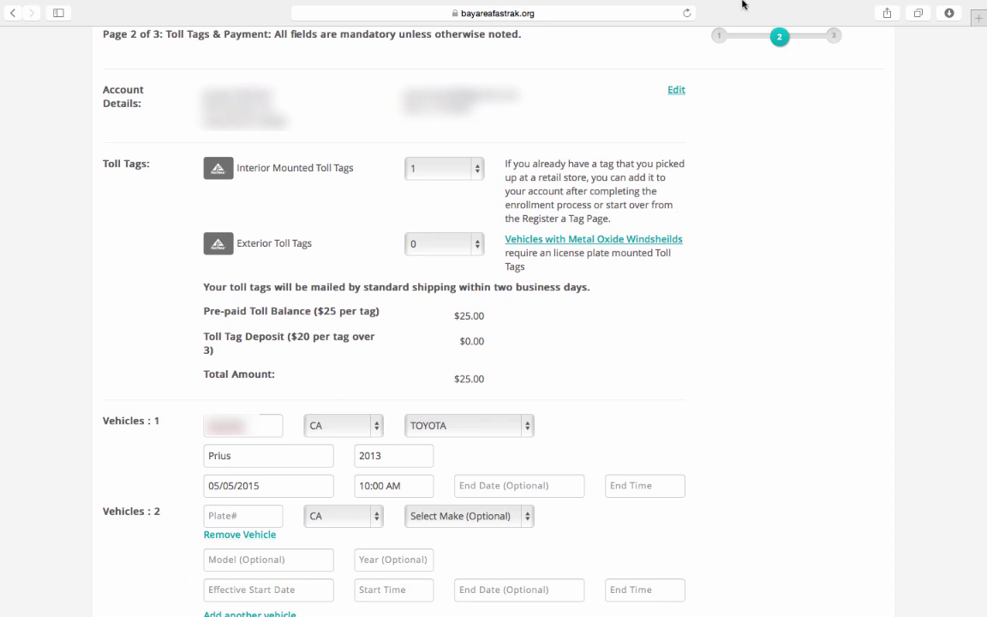
Scroll down to the Add a Payment method section
scroll(643, 145, "down", 10)
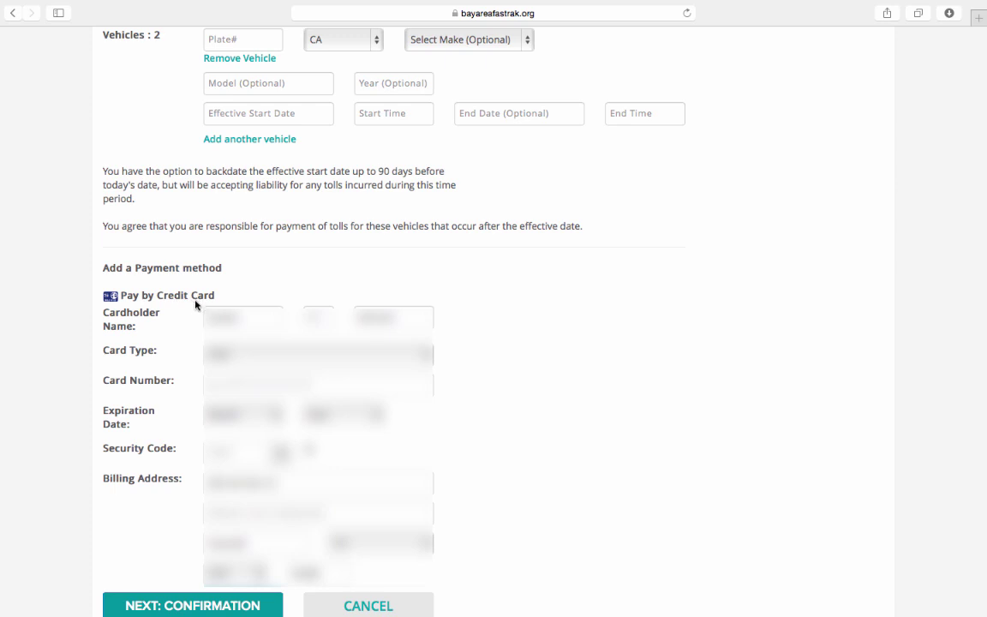
Enter the cardholder's name and the credit card number in the payment section
left_click(200, 324)
type("nn")
left_click(242, 388)
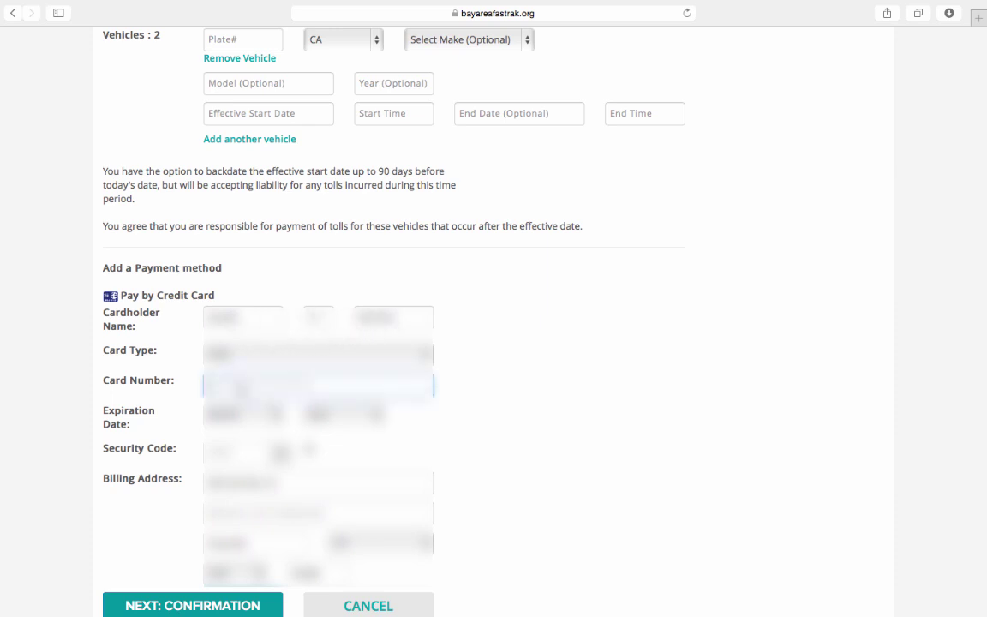
type("41111111")
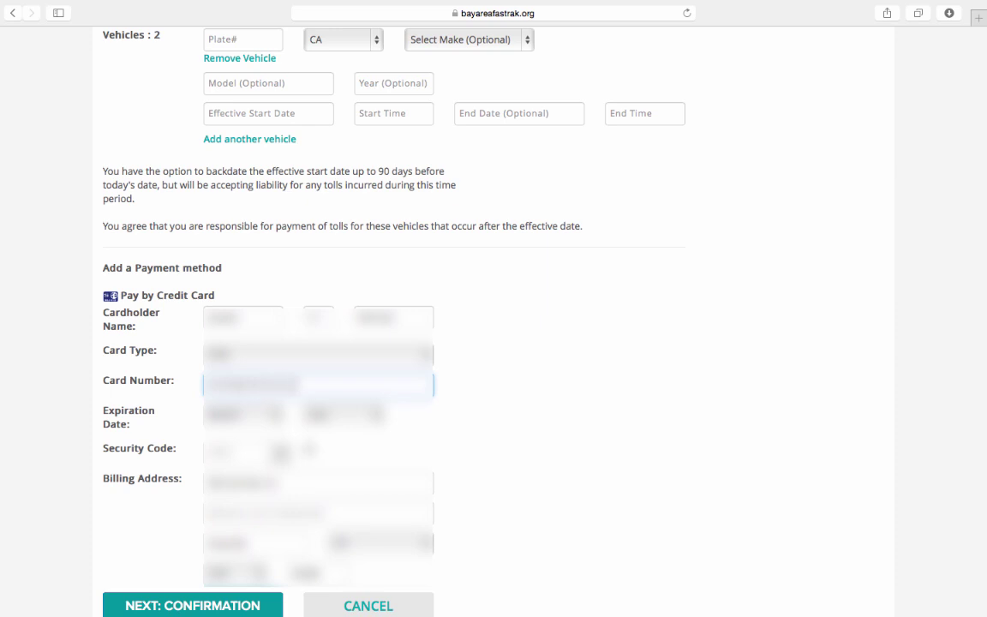
Choose the card's expiration month and year, then enter its security code
key("Tab")
key("space")
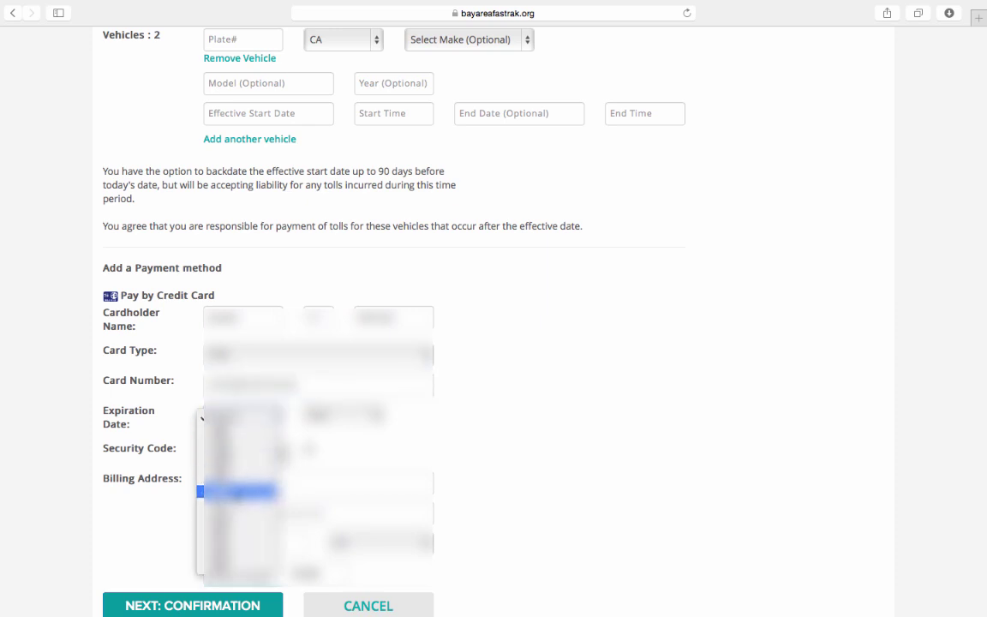
key("Down")
key("Down")
key("Down")
key("Return")
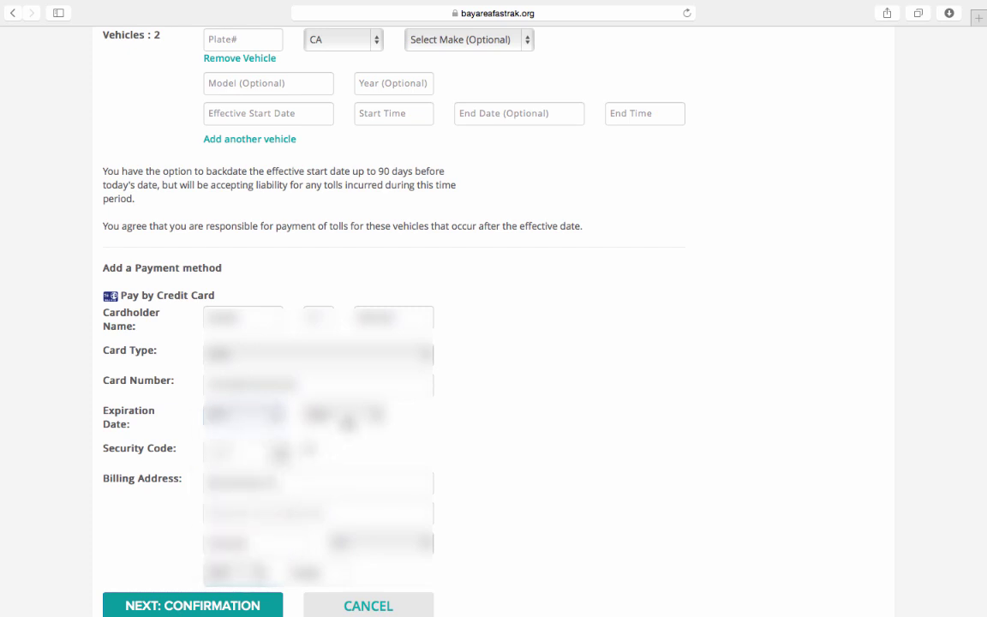
left_click(347, 420)
left_click(334, 440)
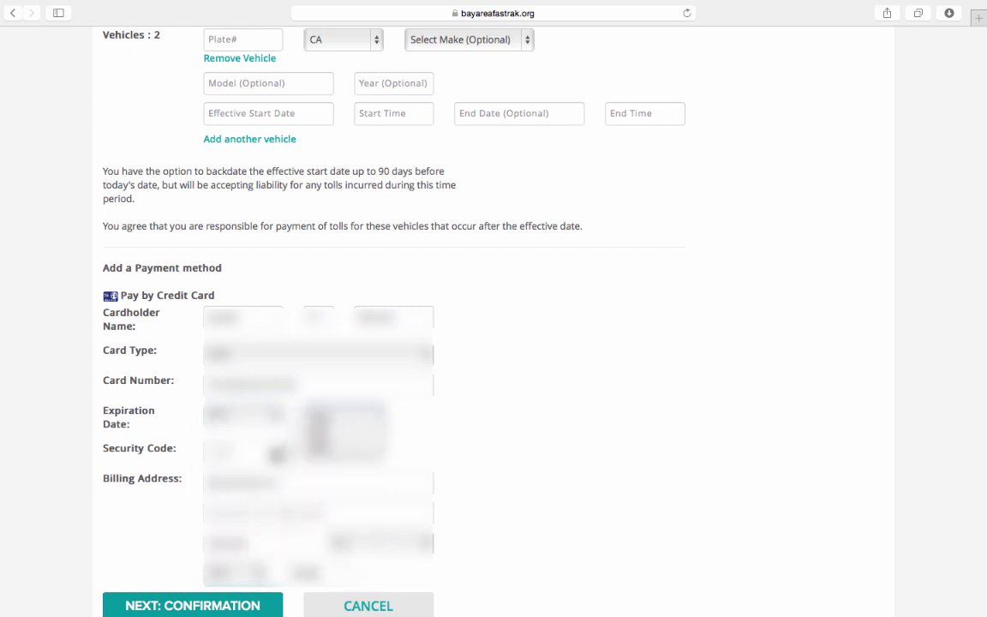
key("Tab")
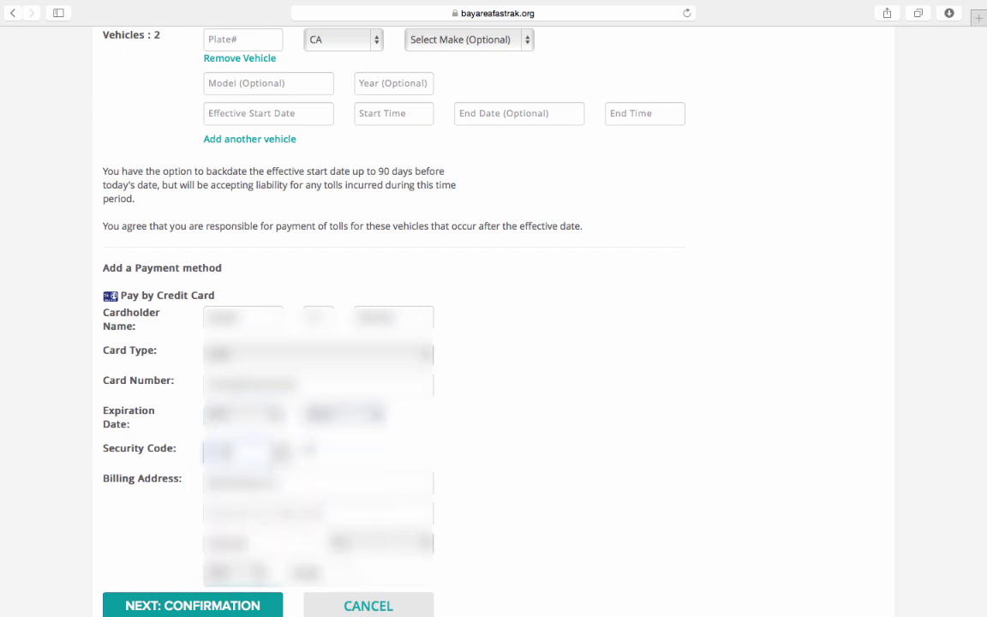
type("123")
left_click(190, 441)
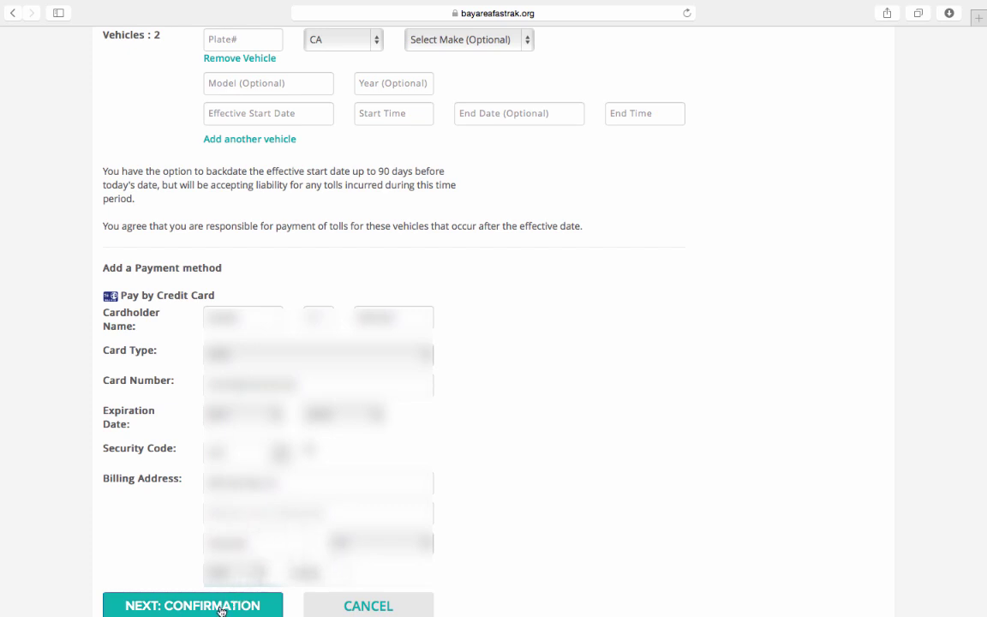
Go to the Page 3 of 3 confirmation showing the $25.00 total and accept the FasTrak Terms & Conditions
left_click(222, 607)
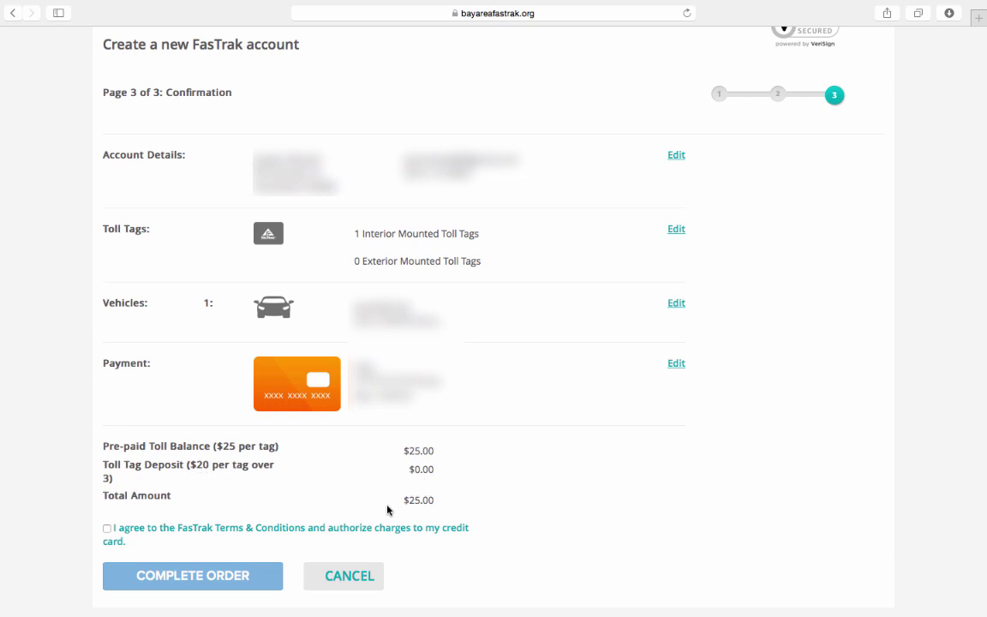
left_click(107, 530)
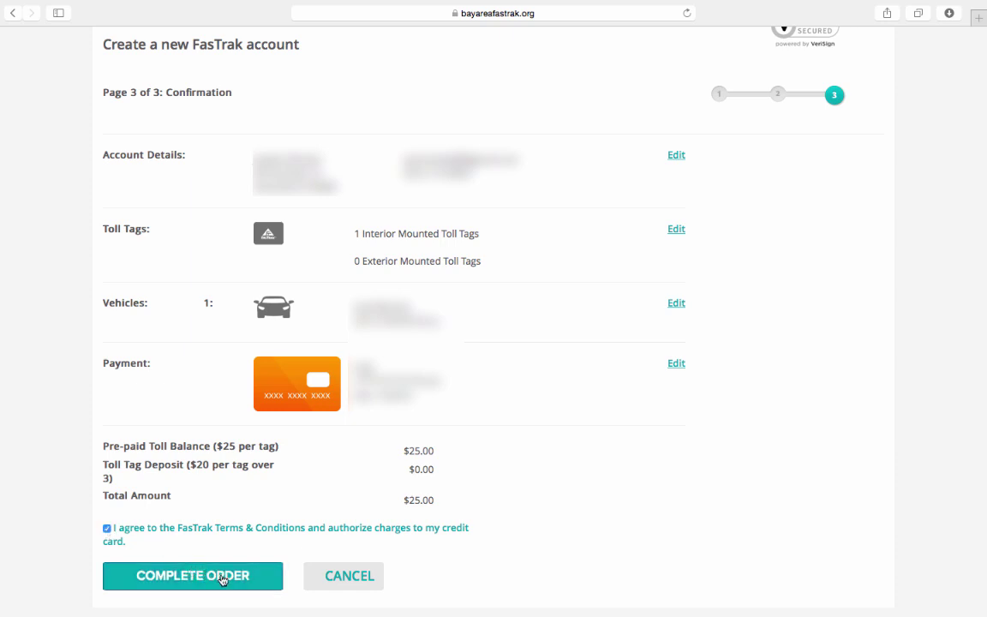